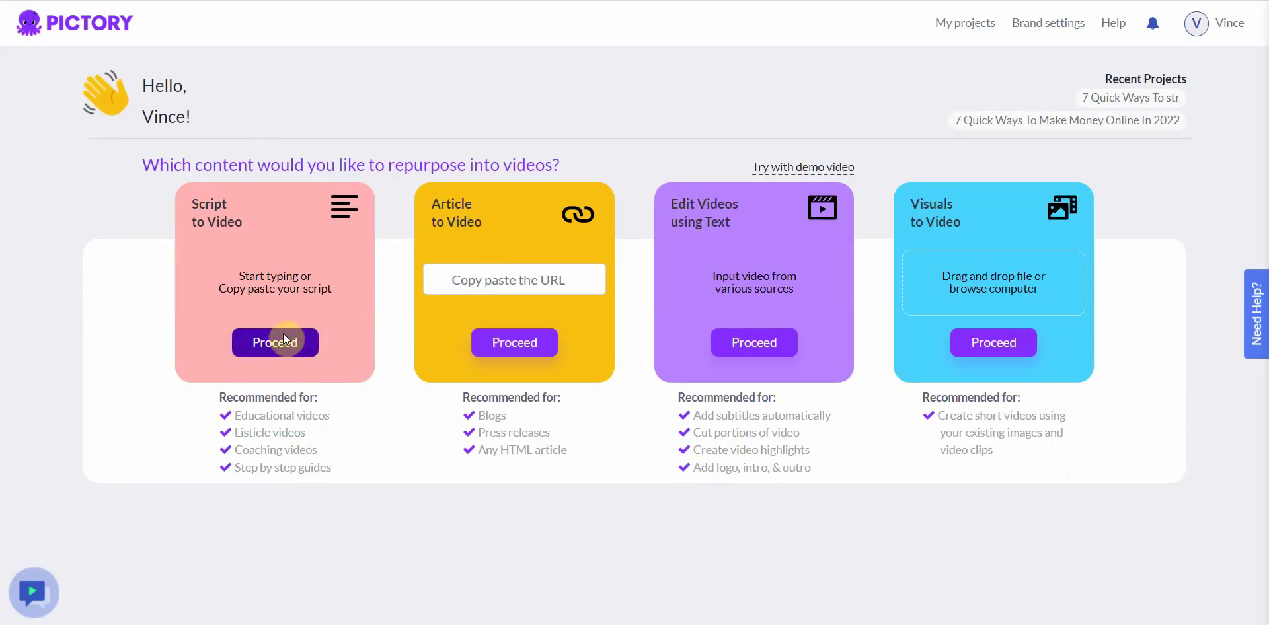
- Start a script-to-video project and copy the selected article "7 Quick Ways To Make Money Online In 2022" from Google Docs
click(267, 345)
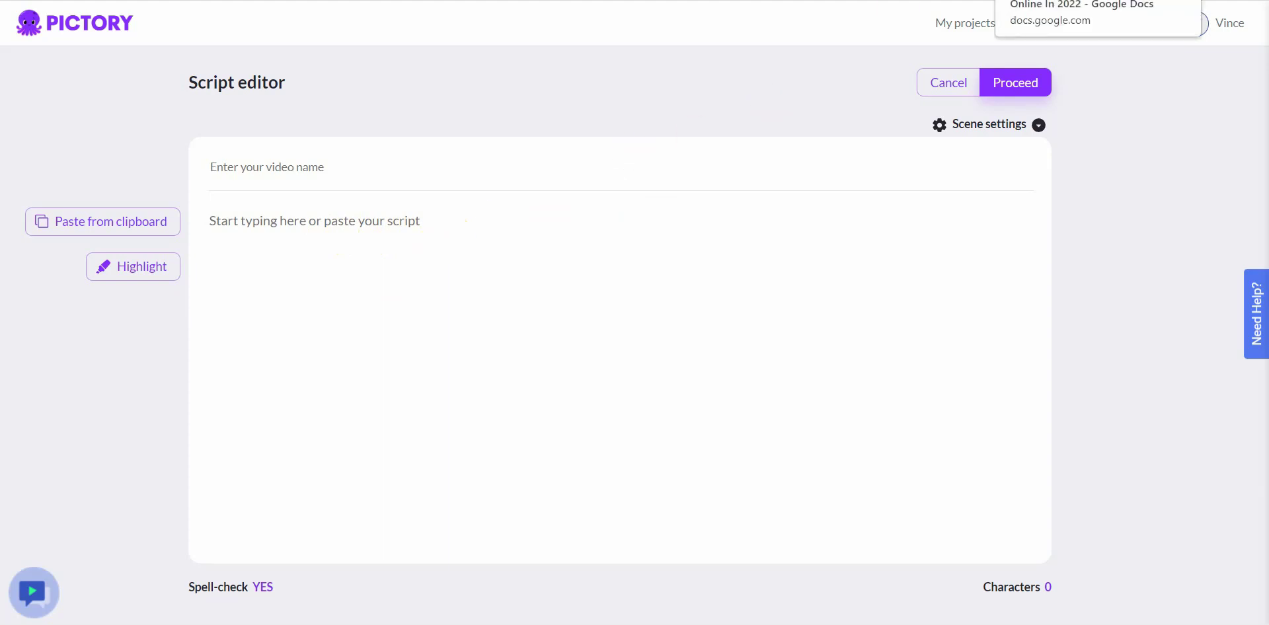
click(1031, 1)
right_click(580, 248)
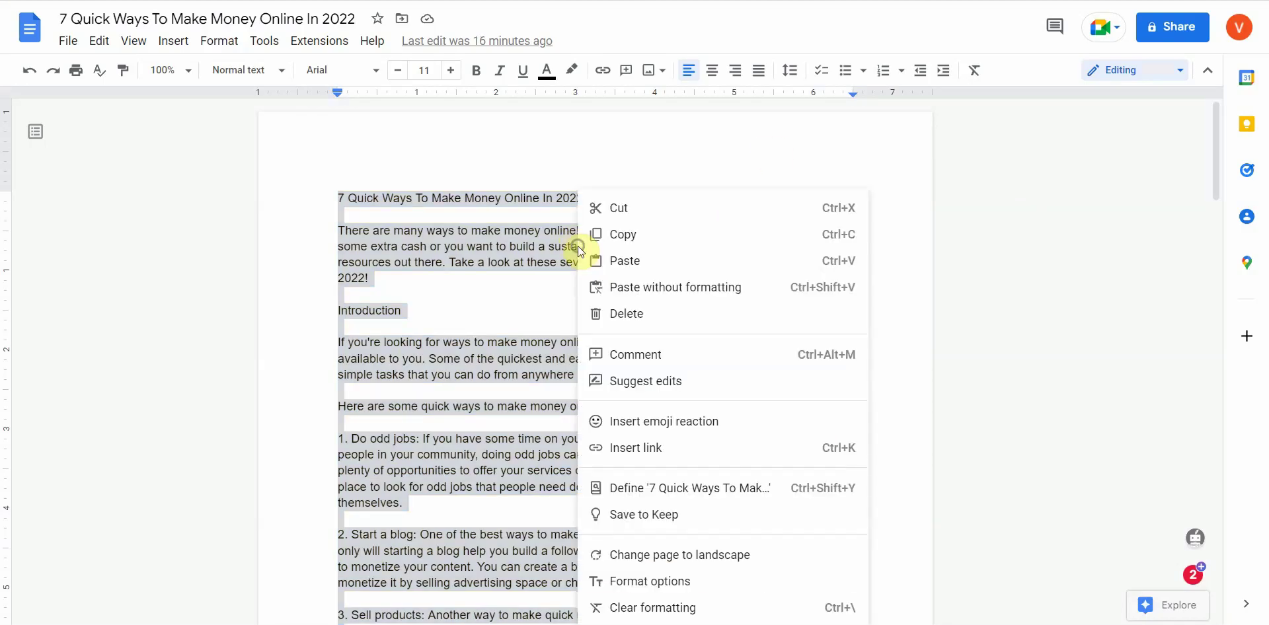
click(617, 238)
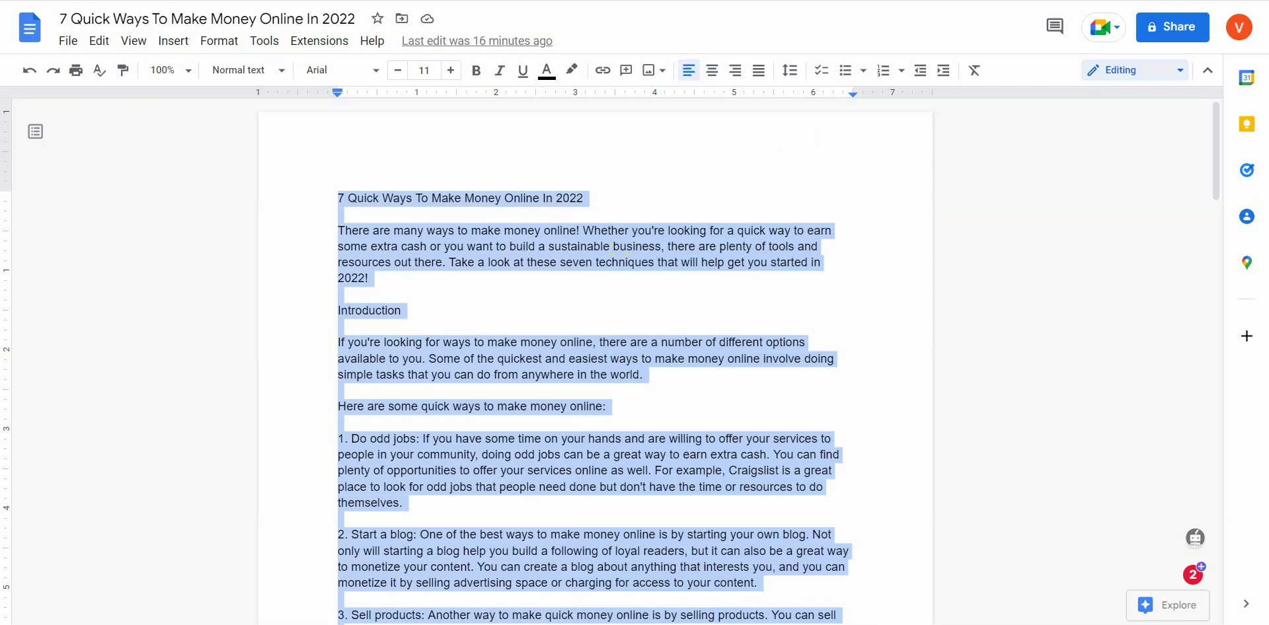
- Switch back to Pictory and paste the copied article into the script body, dismissing the clipboard permission request
click(1011, 2)
click(334, 234)
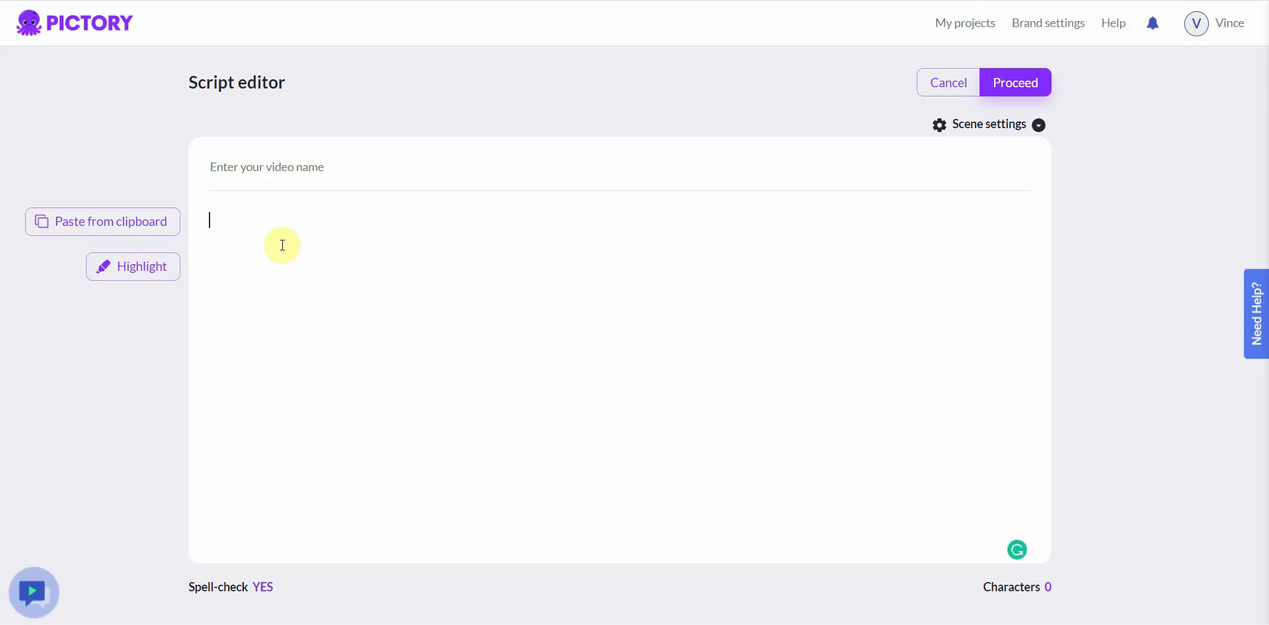
click(139, 228)
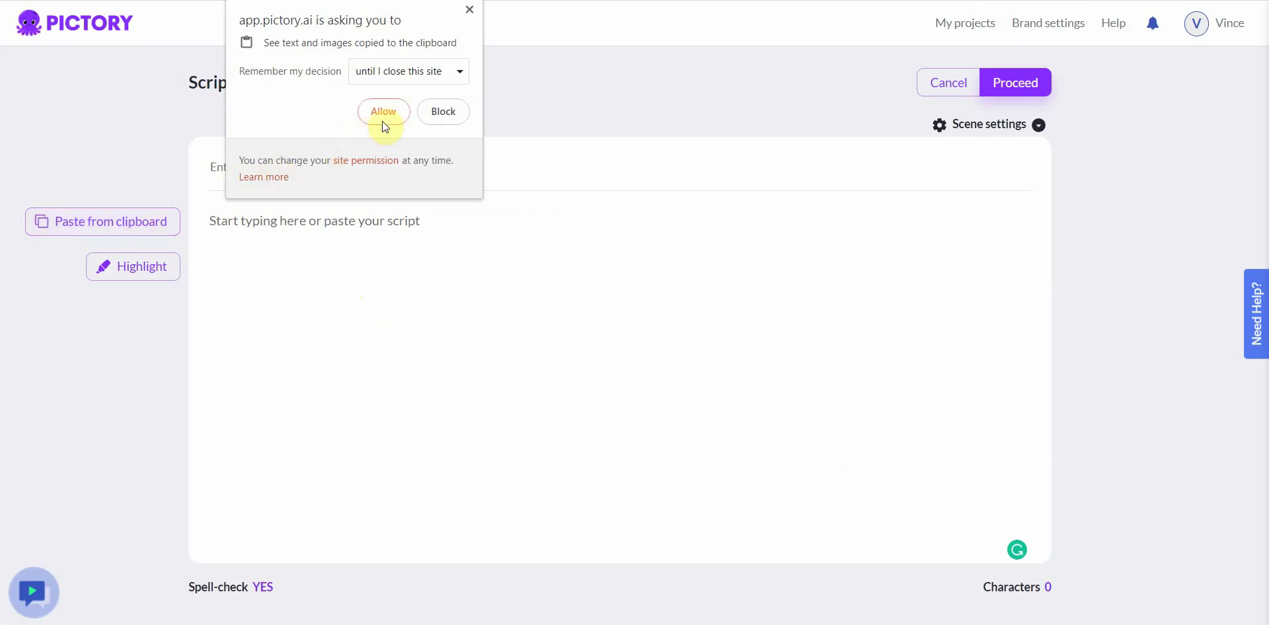
click(472, 11)
click(267, 228)
key(ctrl+v)
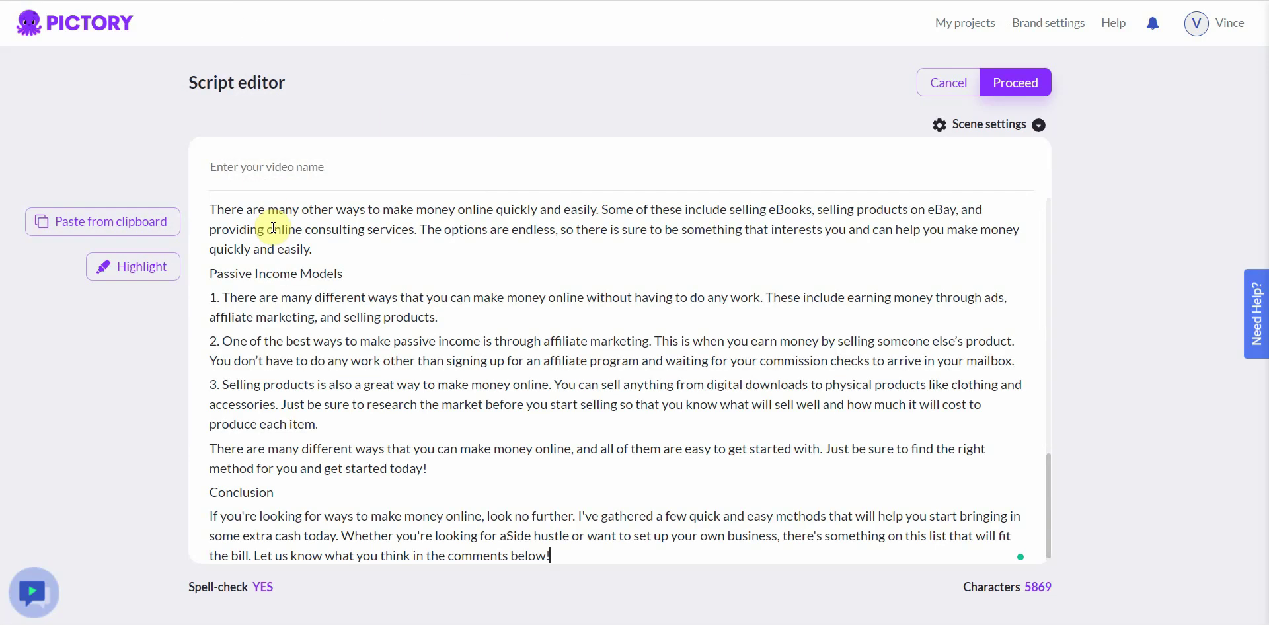
- Move the title line "7 Quick Ways To Make Money Online In 2022" from the start of the script into the video name
scroll(305, 205, up, 10)
triple_click(331, 219)
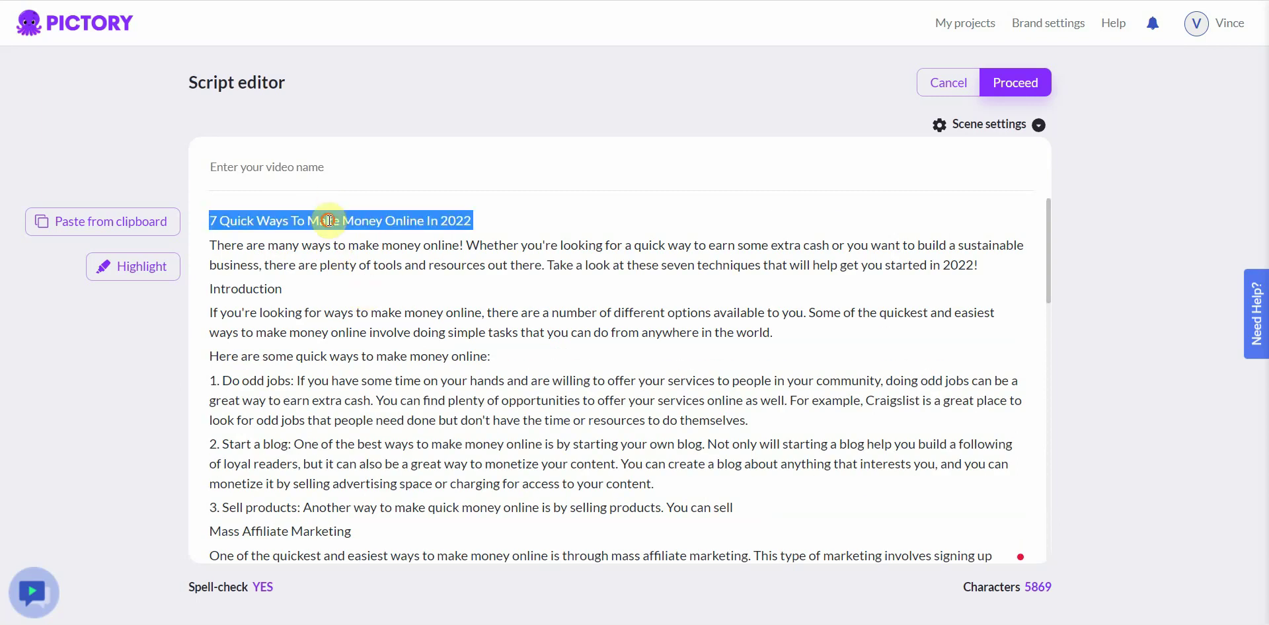
key(BackSpace)
click(301, 170)
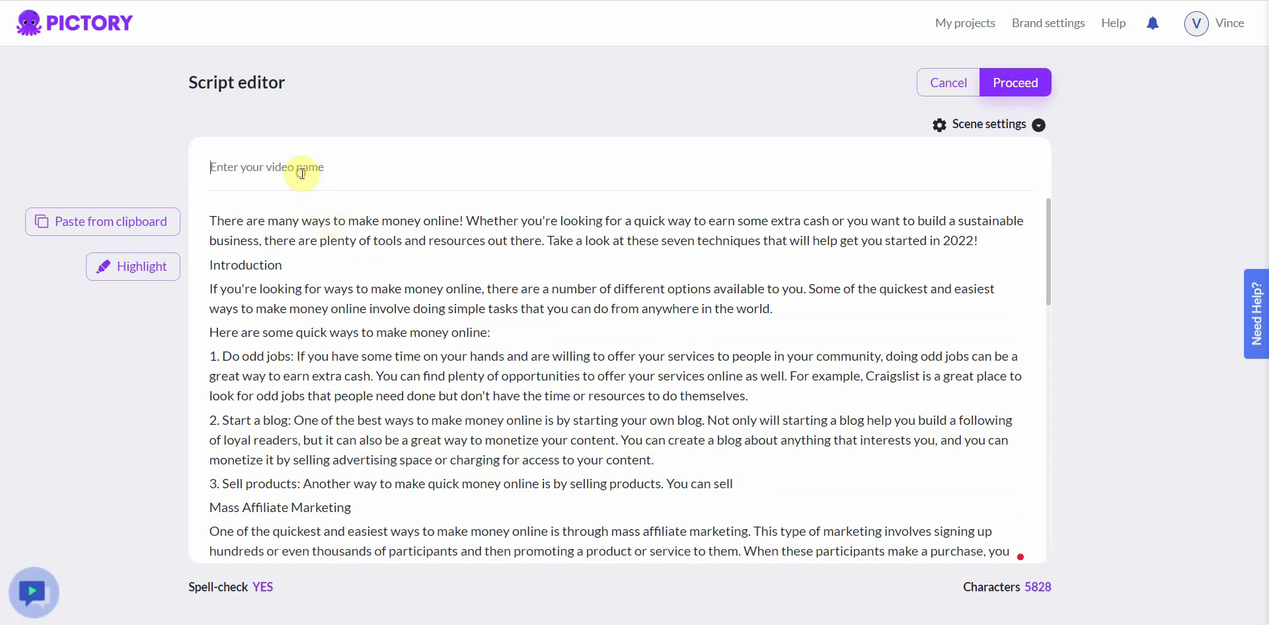
key(ctrl+v)
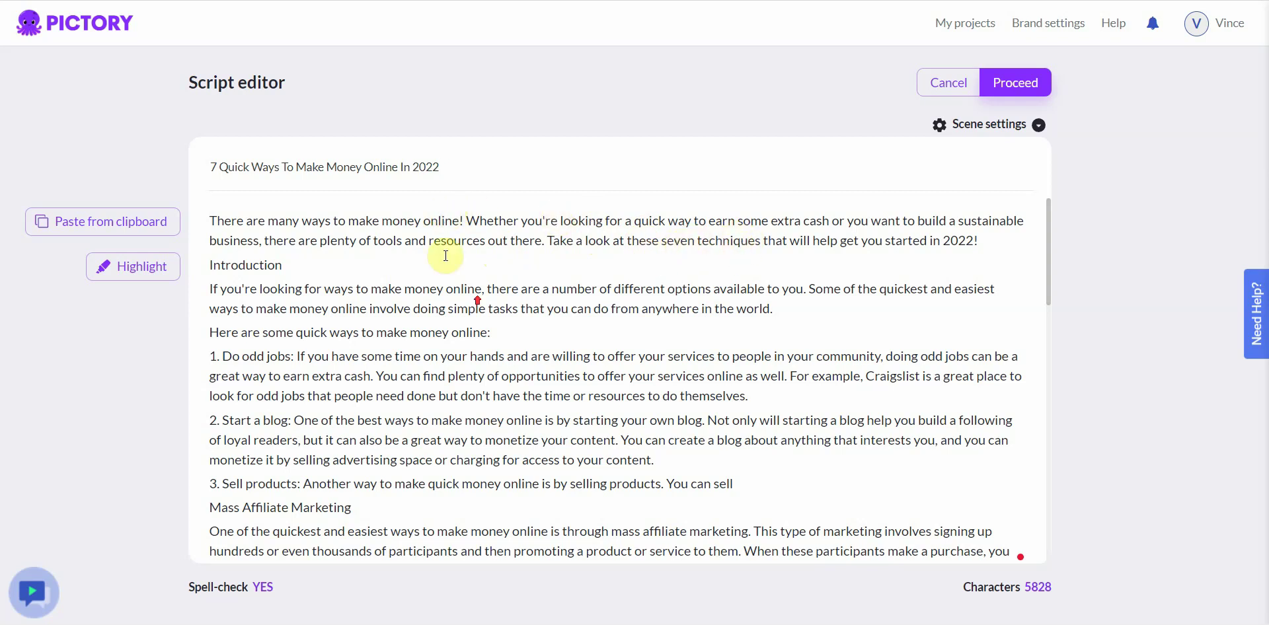
- Insert the title "7 Quick Ways To Make Money Online In 2022" as a separate first line of the script
click(213, 221)
key(Return)
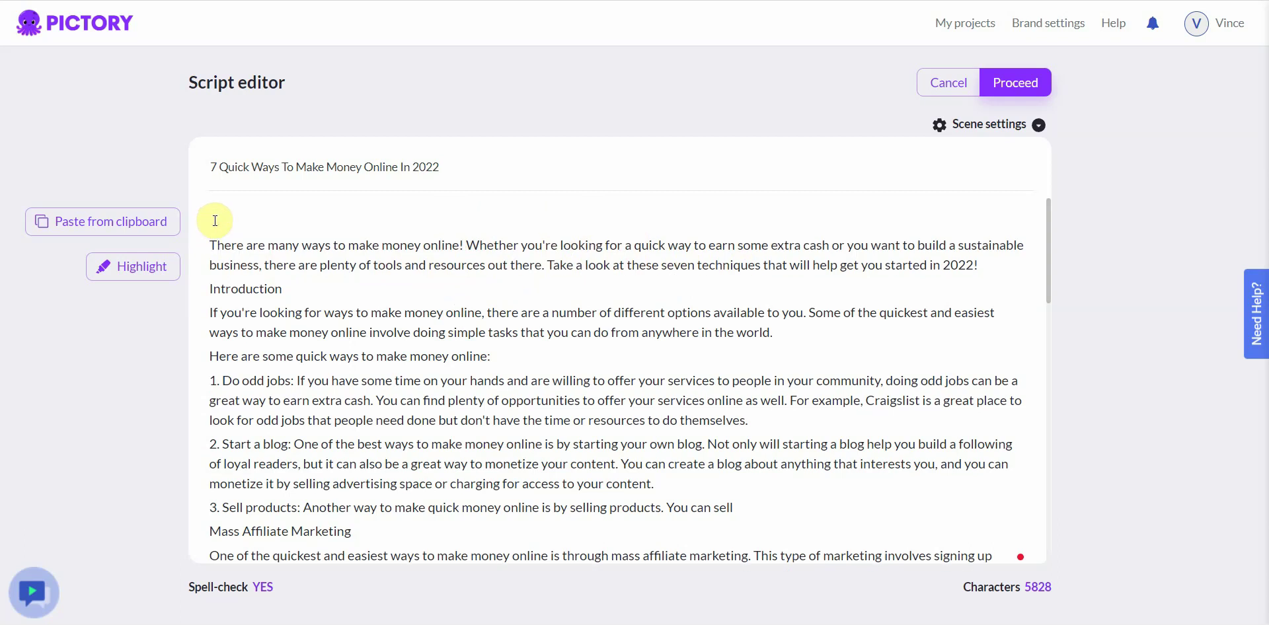
key(ctrl+v)
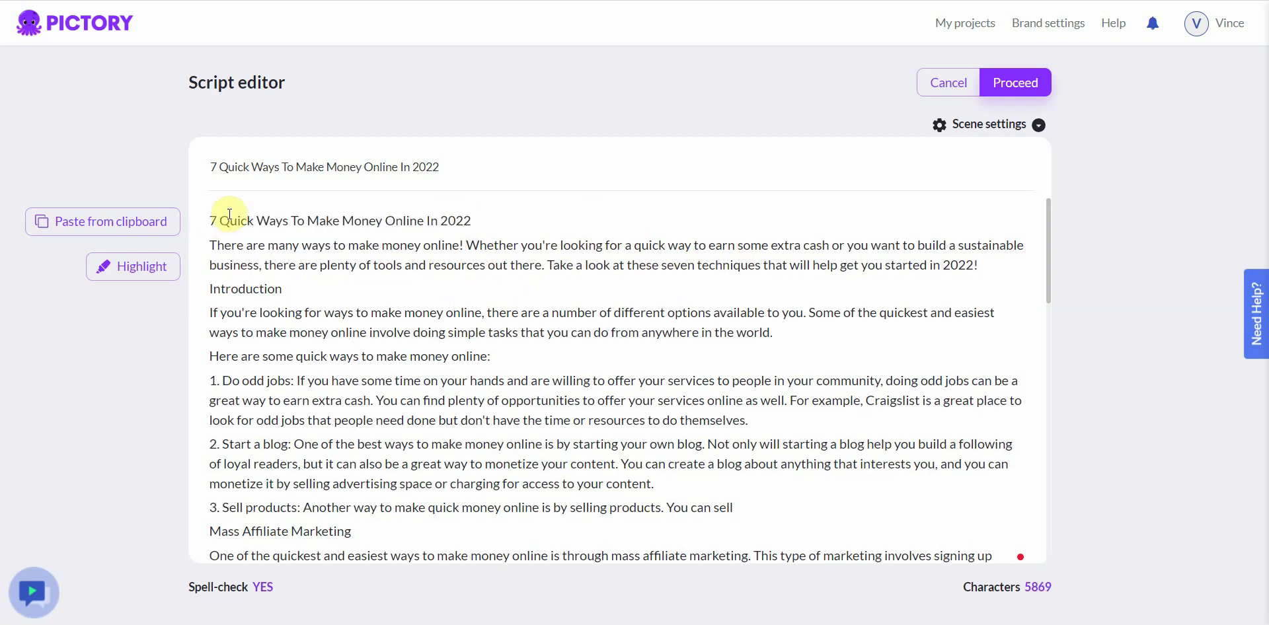
- Highlight the keywords "Make Money Online" in the script's title line
drag(306, 220, 424, 218)
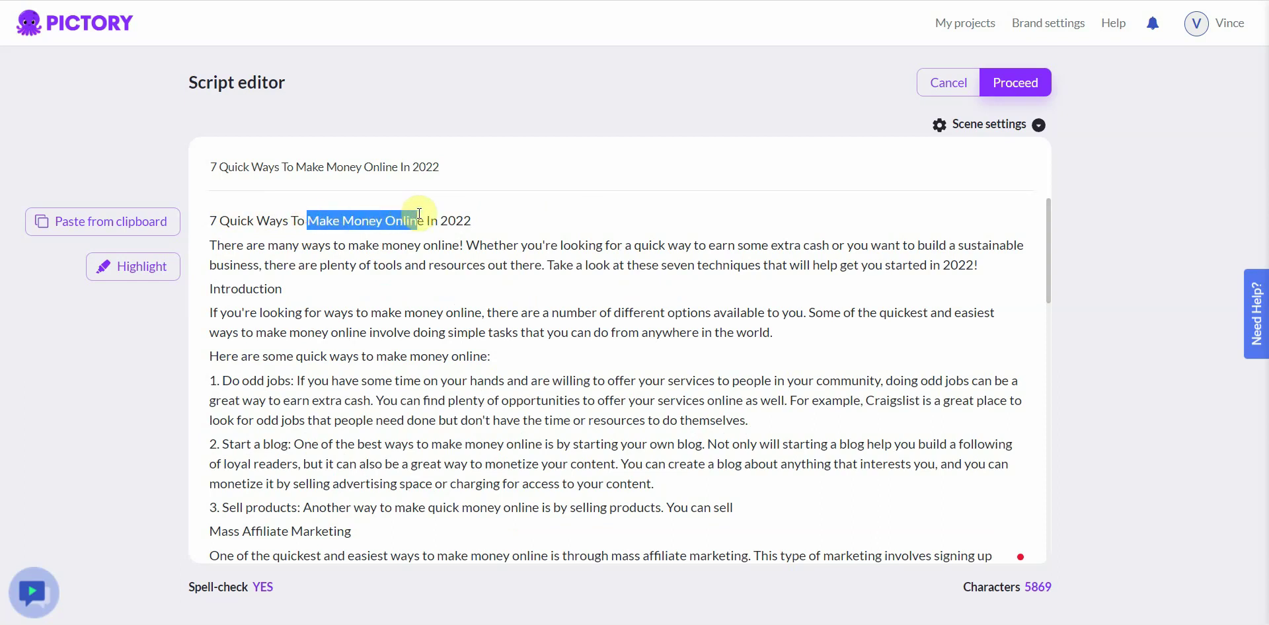
click(101, 276)
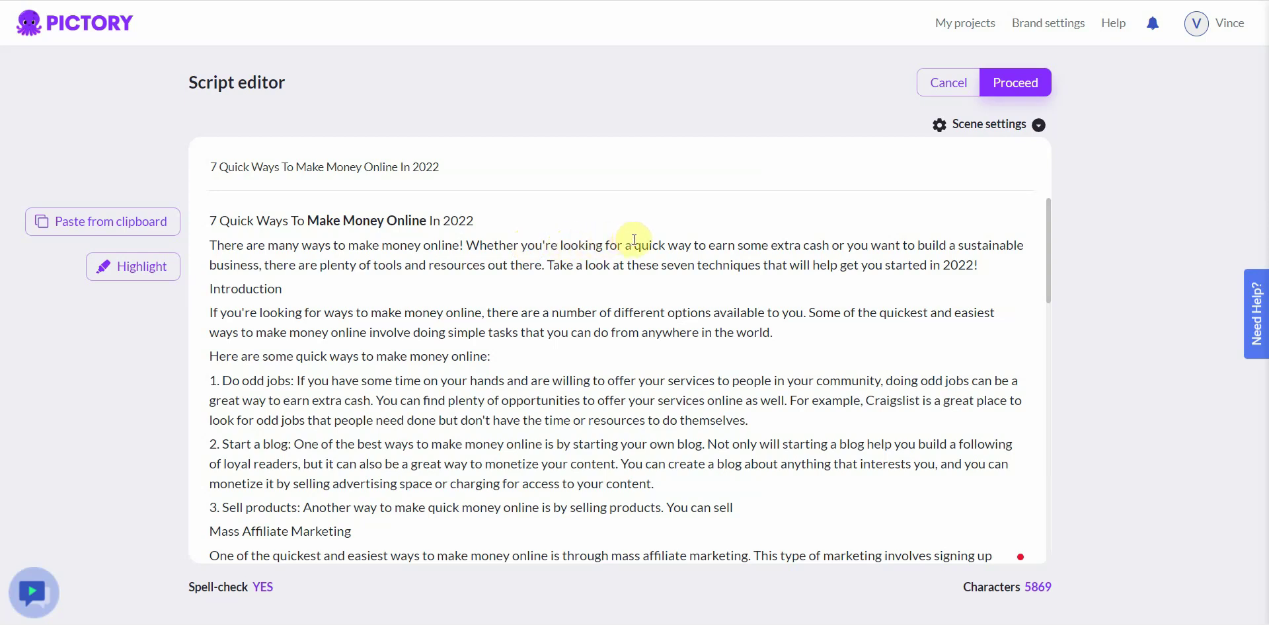
drag(632, 246, 733, 243)
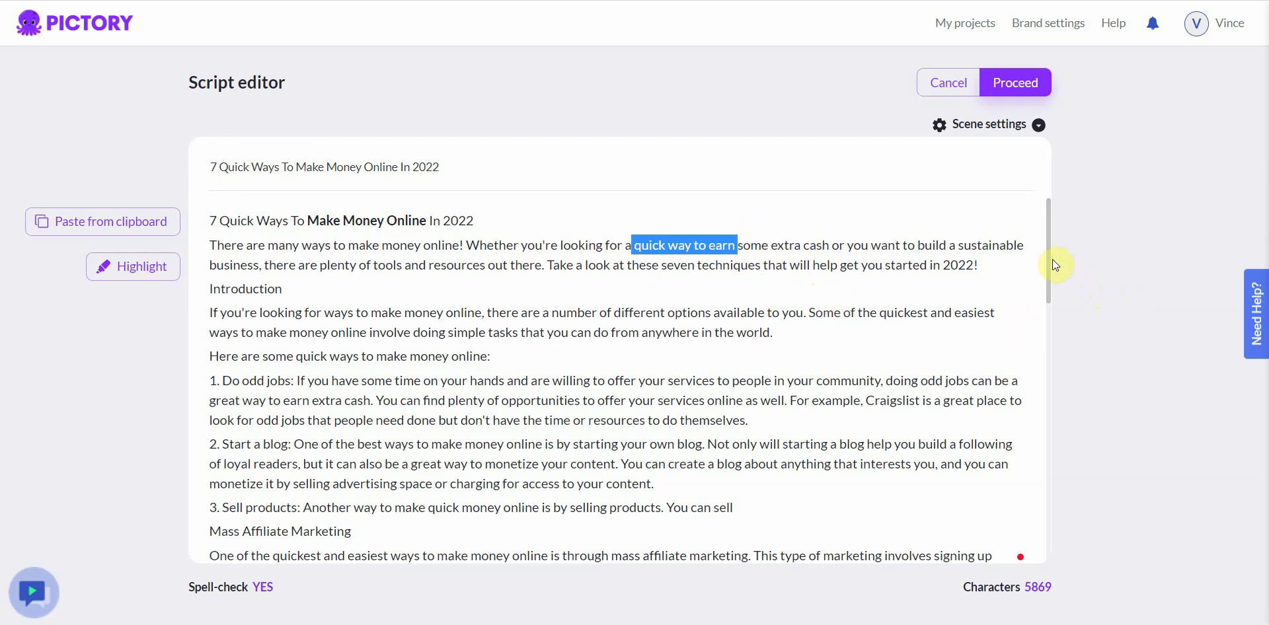
drag(1052, 261, 1049, 302)
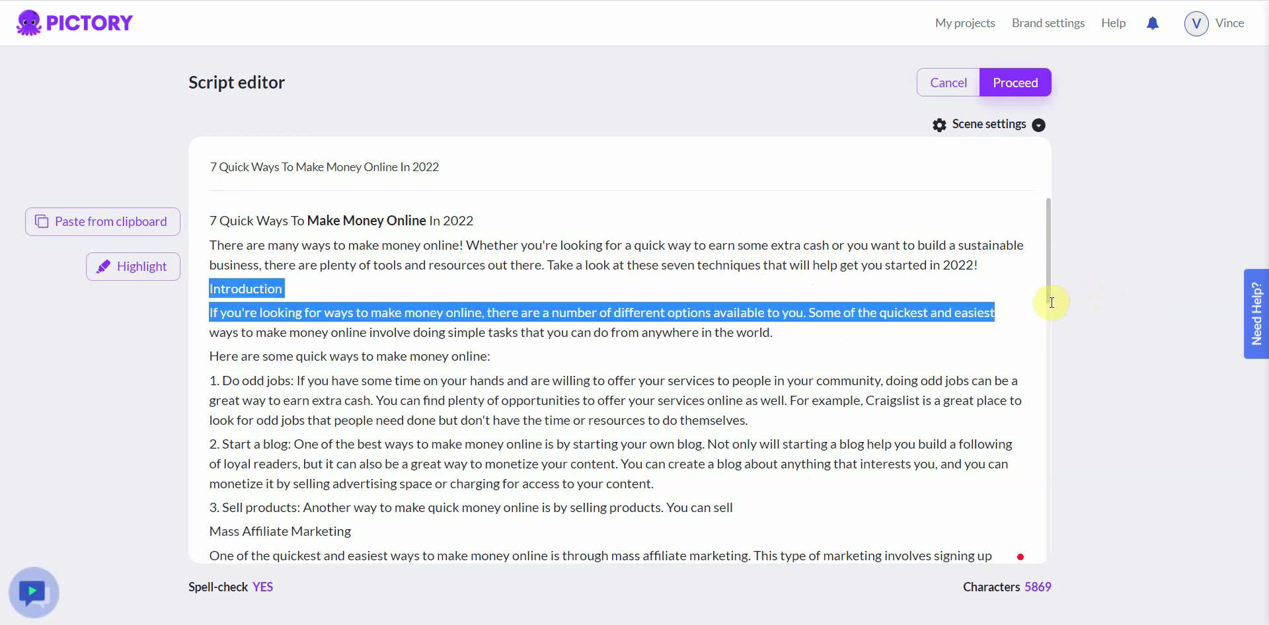
- Proceed with the finished script and choose the 16:9 Landscape aspect ratio for the video
click(1029, 84)
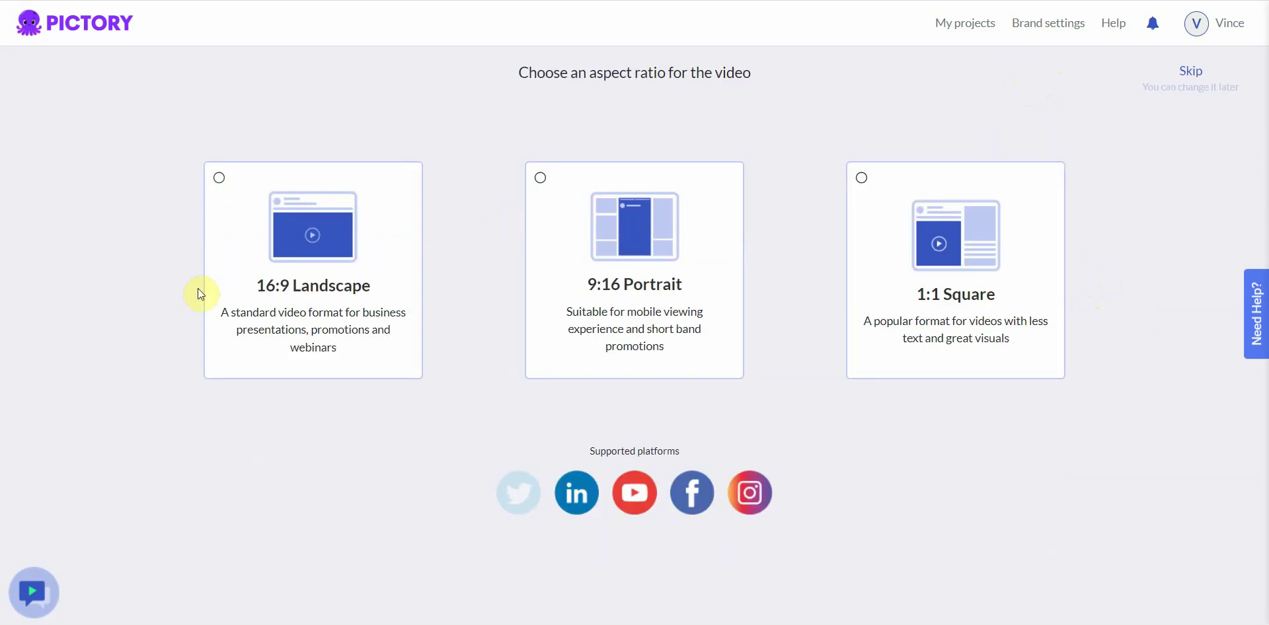
click(320, 321)
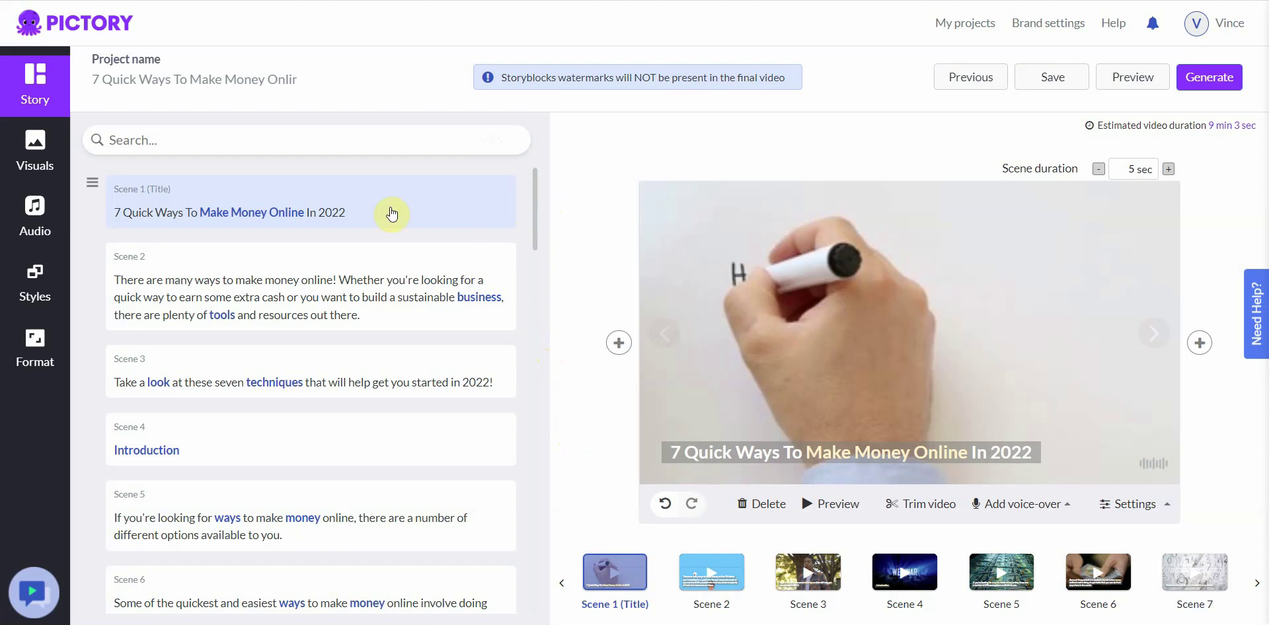
- Examine Scene 2 in the storyboard and play the video preview to check the captions and matched footage
drag(535, 207, 551, 188)
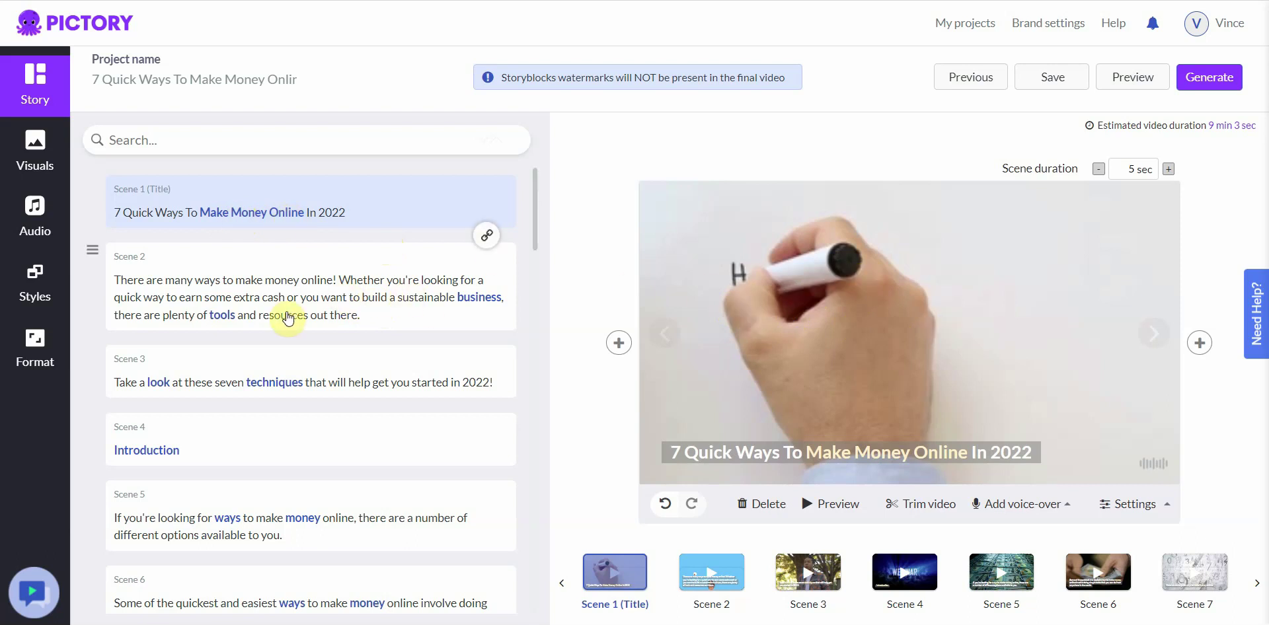
click(445, 285)
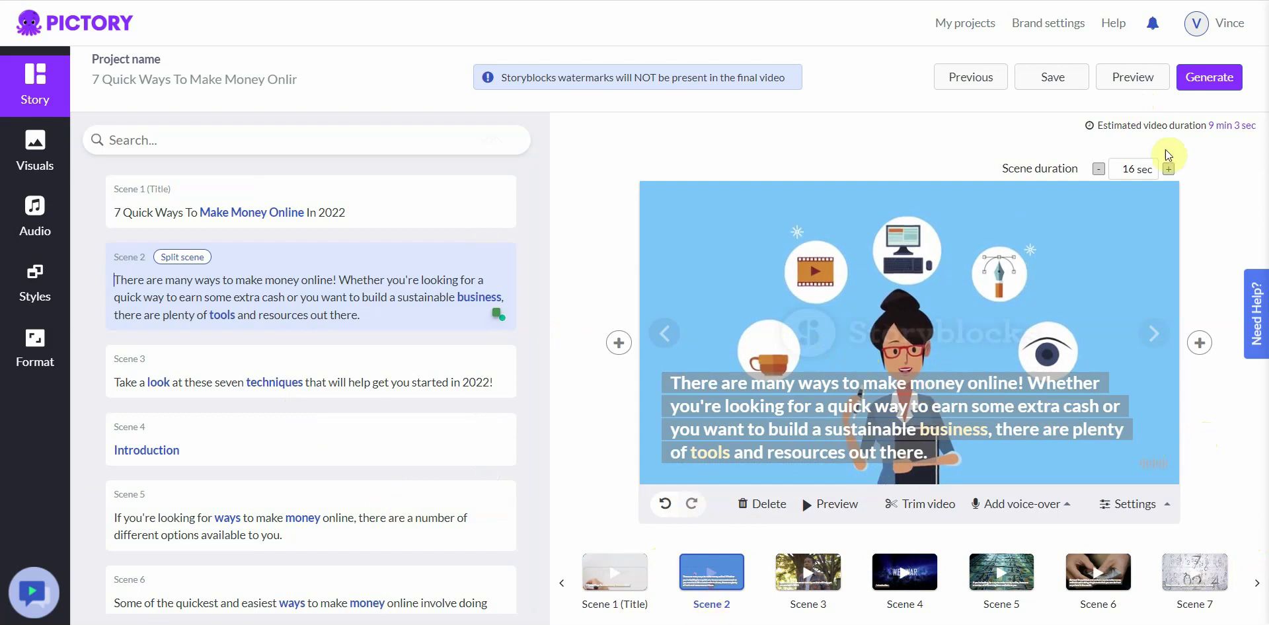
click(1149, 82)
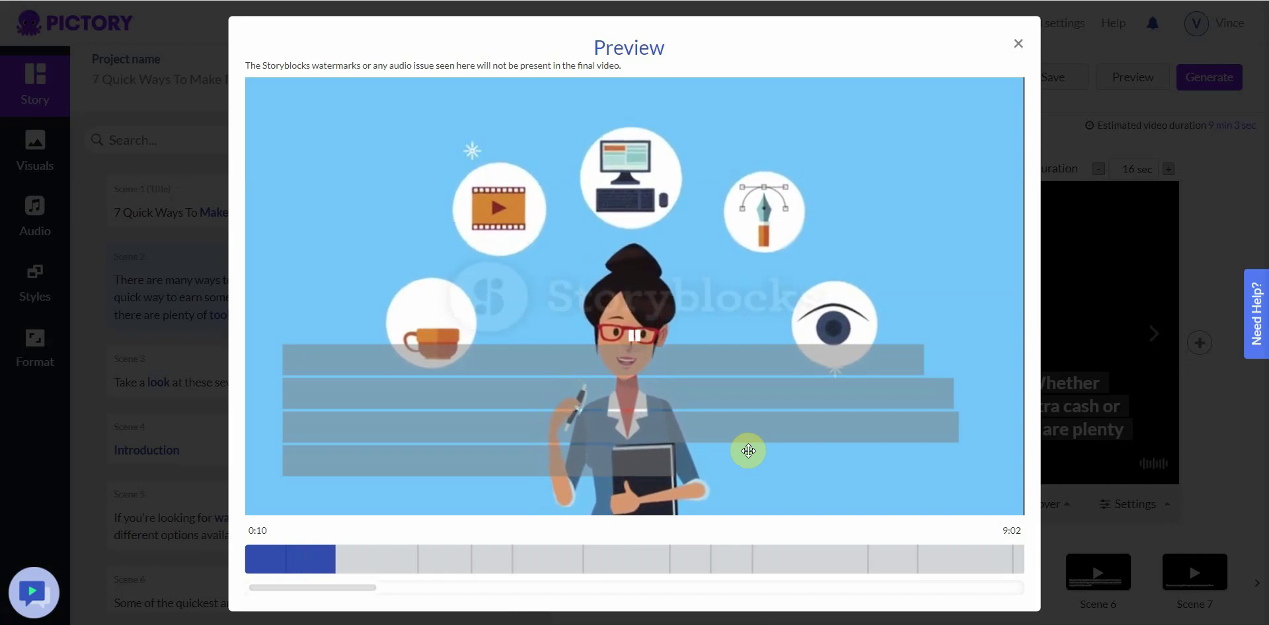
click(1017, 45)
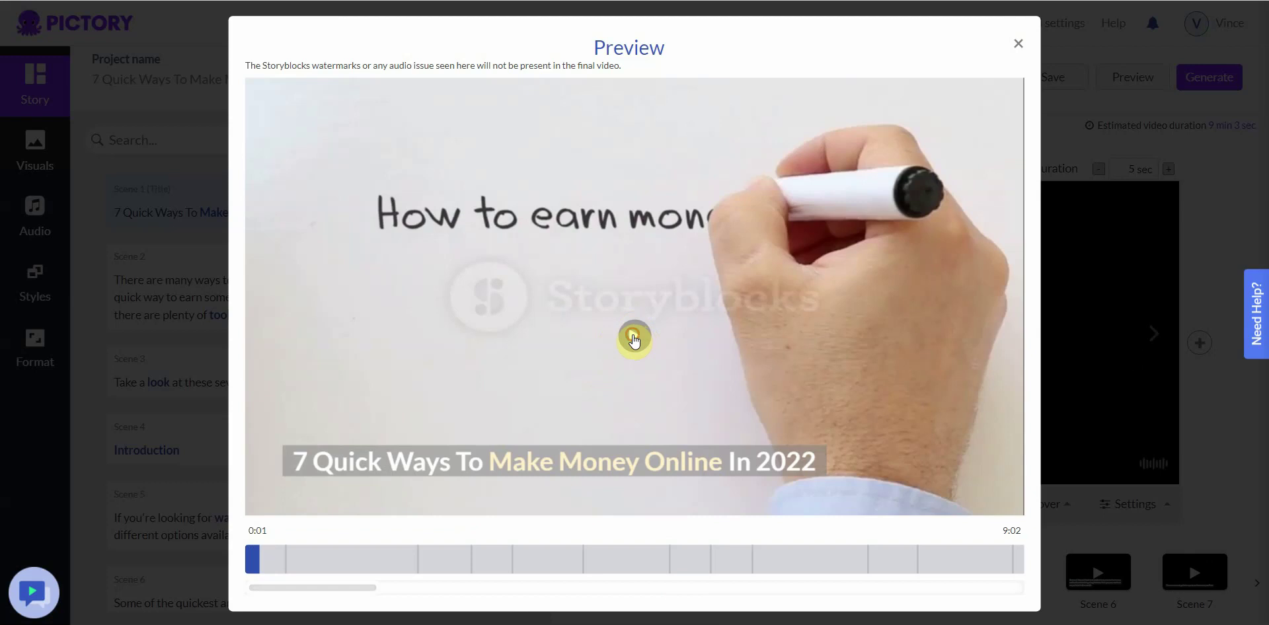
click(633, 339)
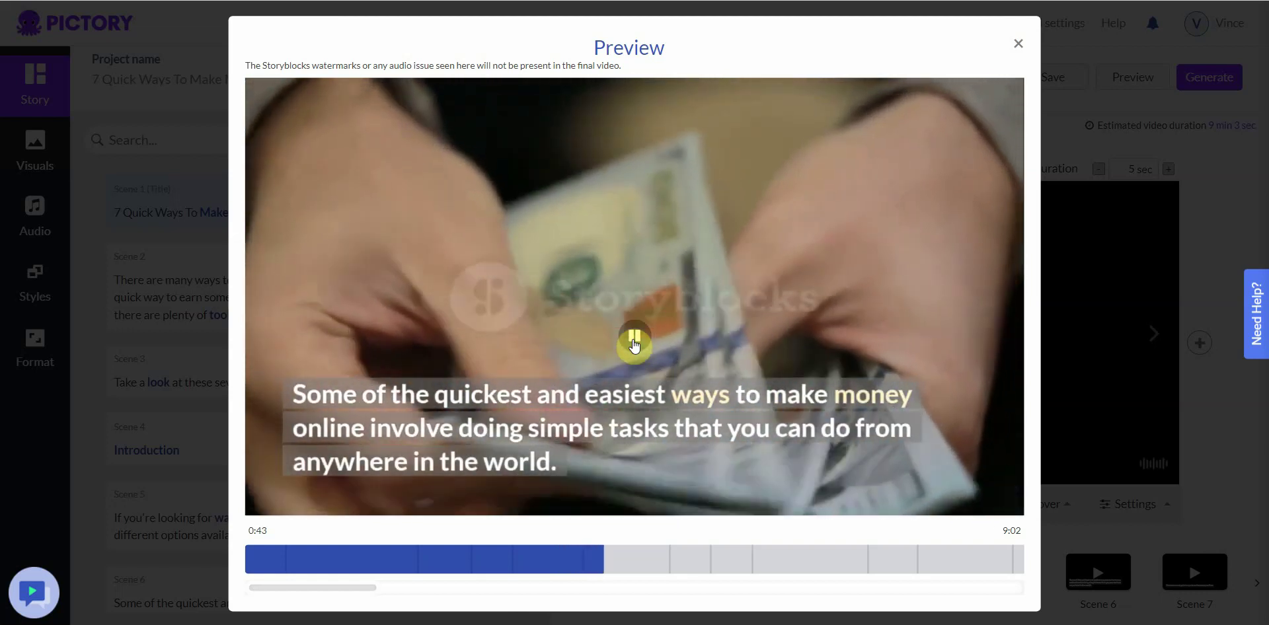
click(635, 335)
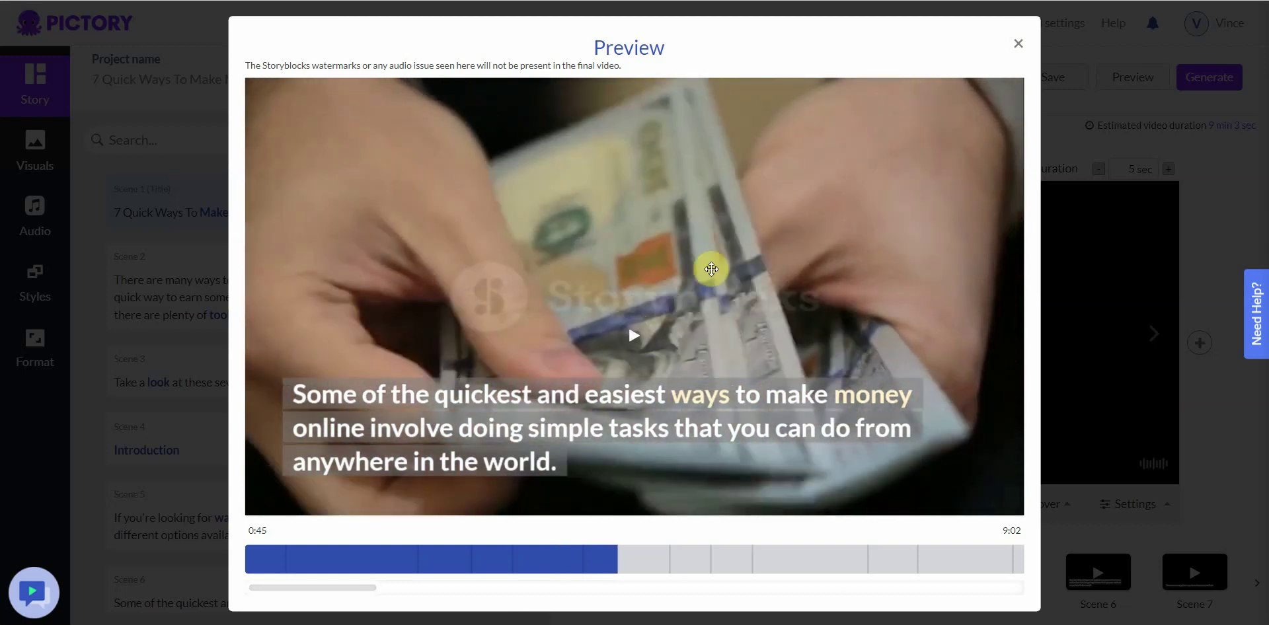
click(1018, 44)
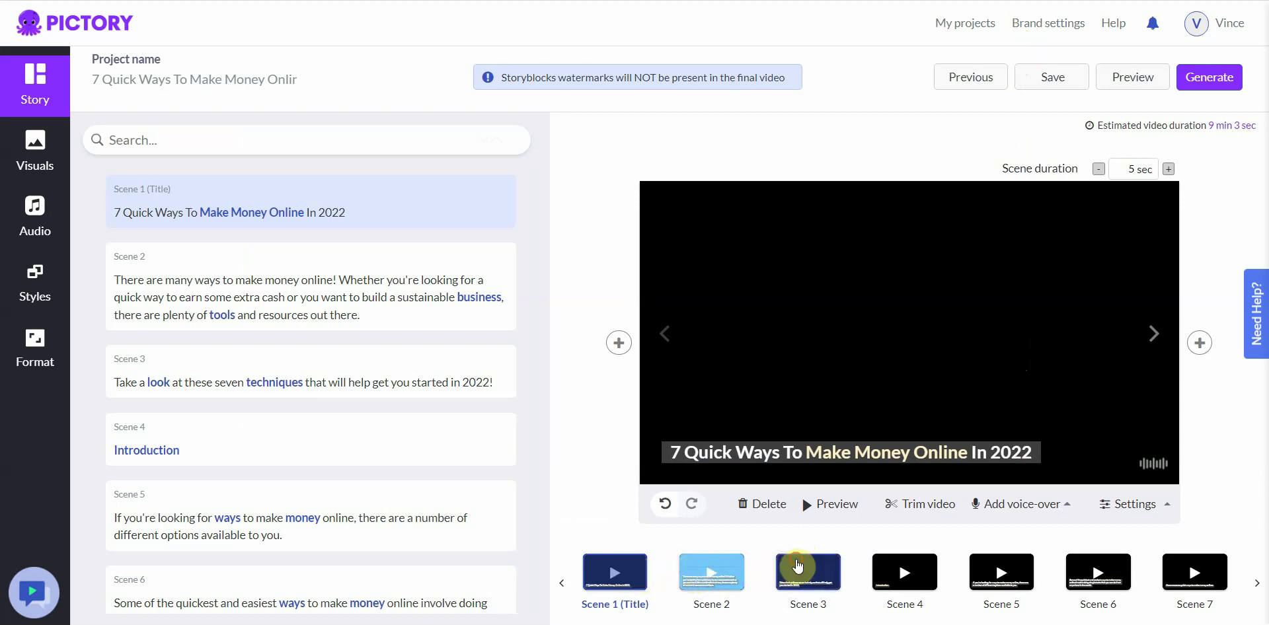
- Replace Scene 3's background with the pixelated START clip found by searching the visuals library for "start"
click(803, 571)
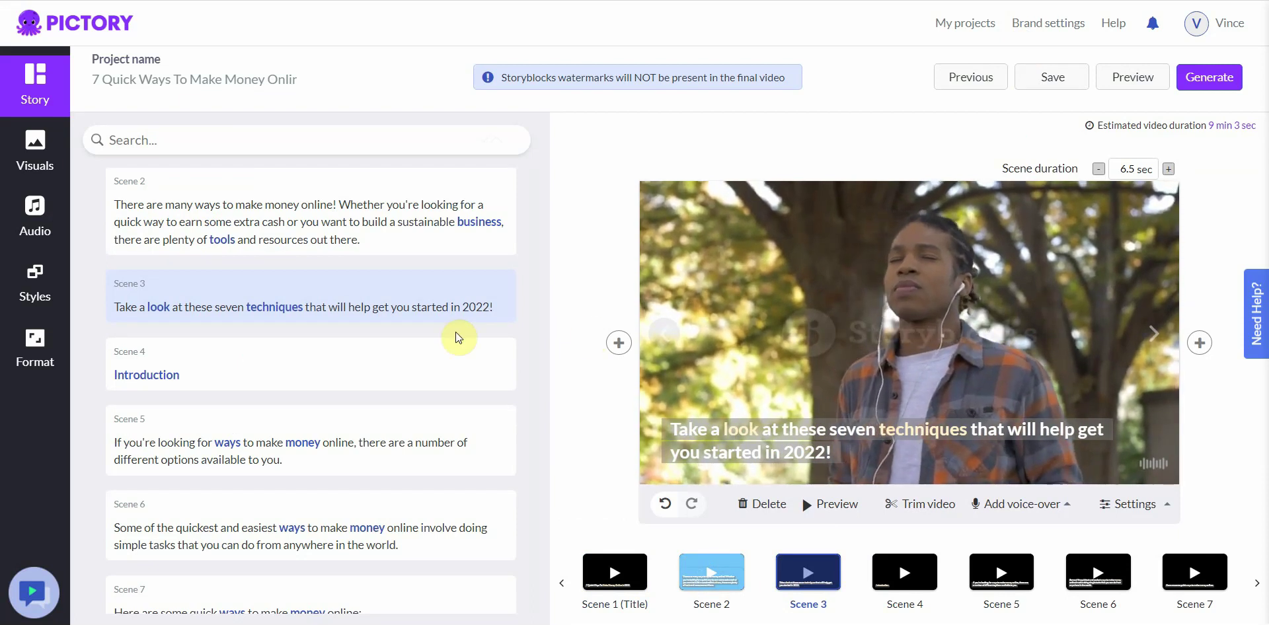
click(32, 158)
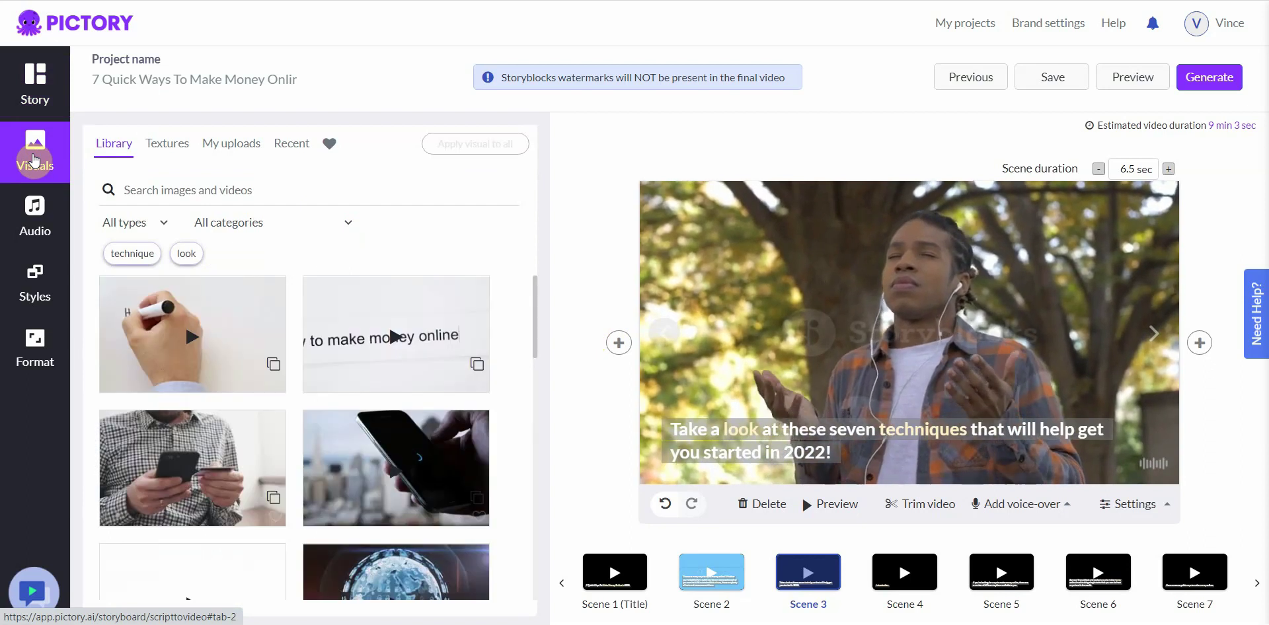
click(804, 572)
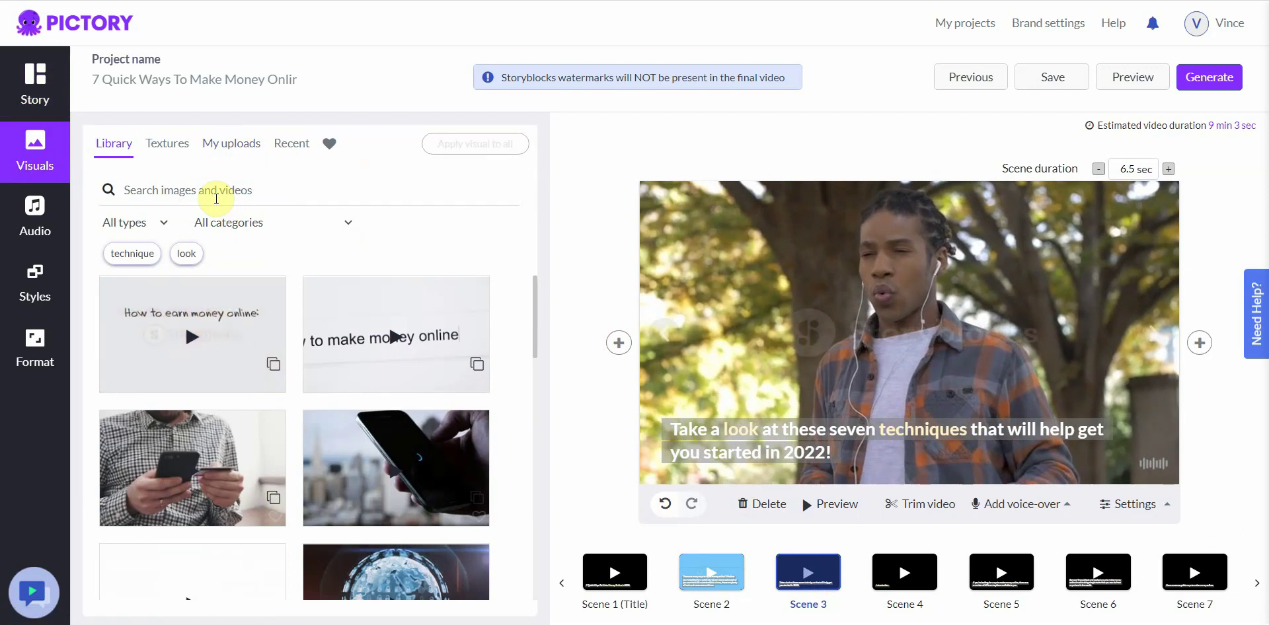
text(tart)
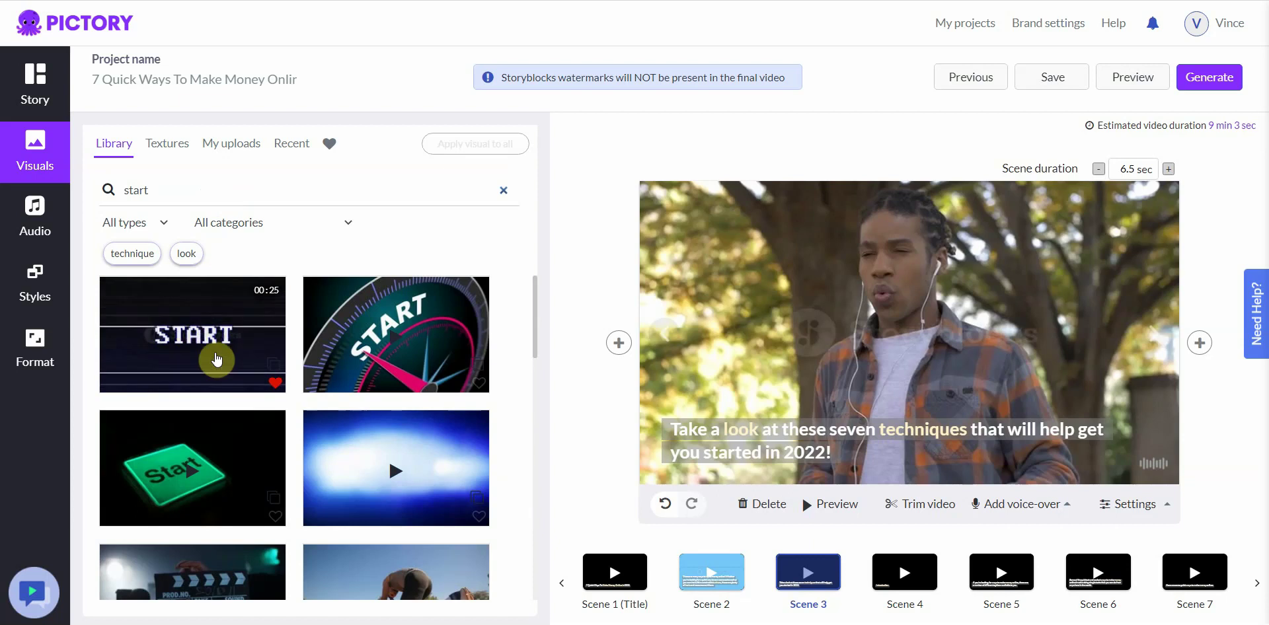
click(201, 338)
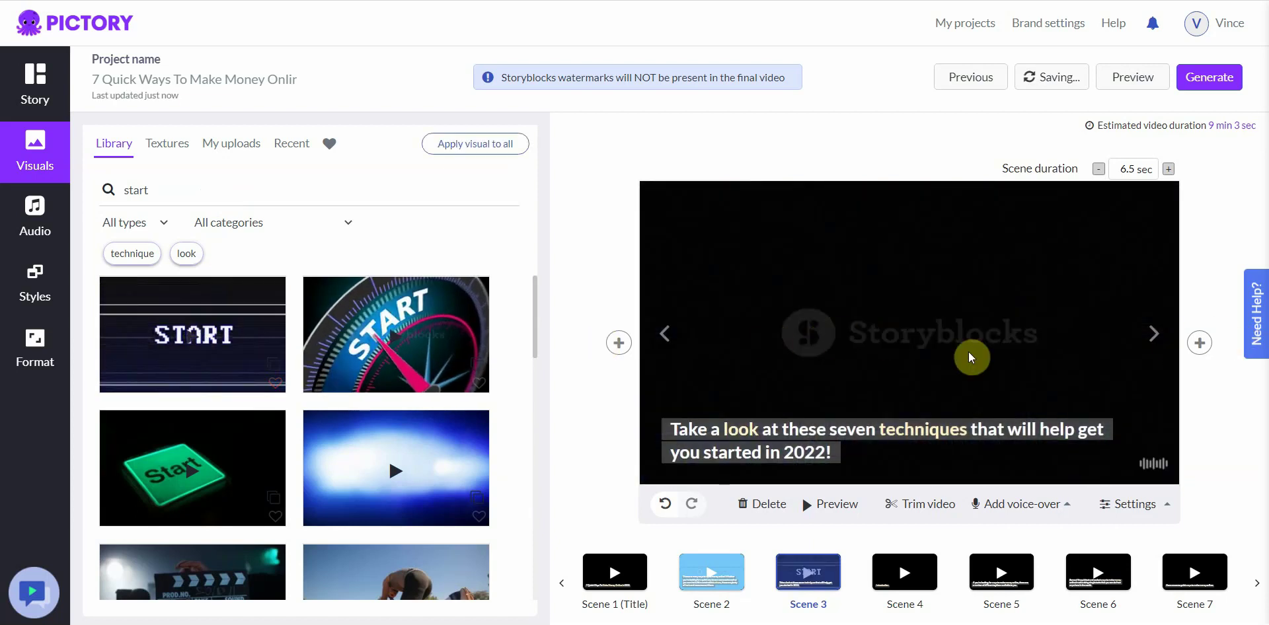
click(1130, 504)
click(1101, 526)
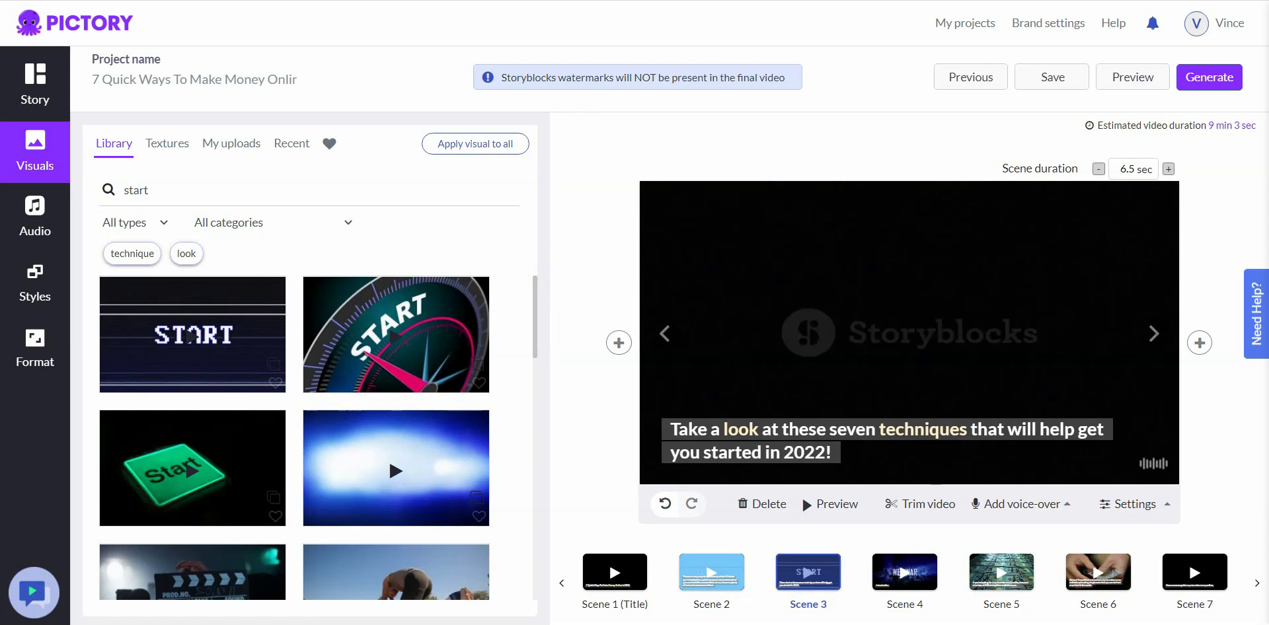
- Copy the heading "C-Sections" from the medical procedures article and search Pictory's visuals library for it
click(1085, 3)
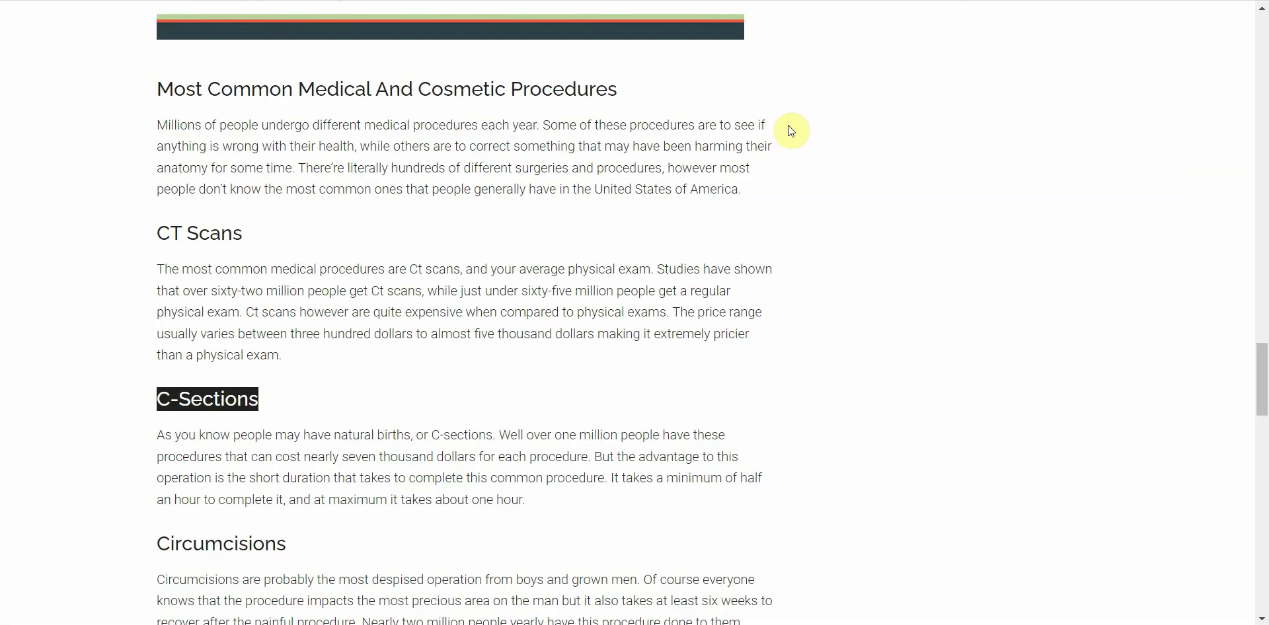
drag(1251, 357, 1196, 380)
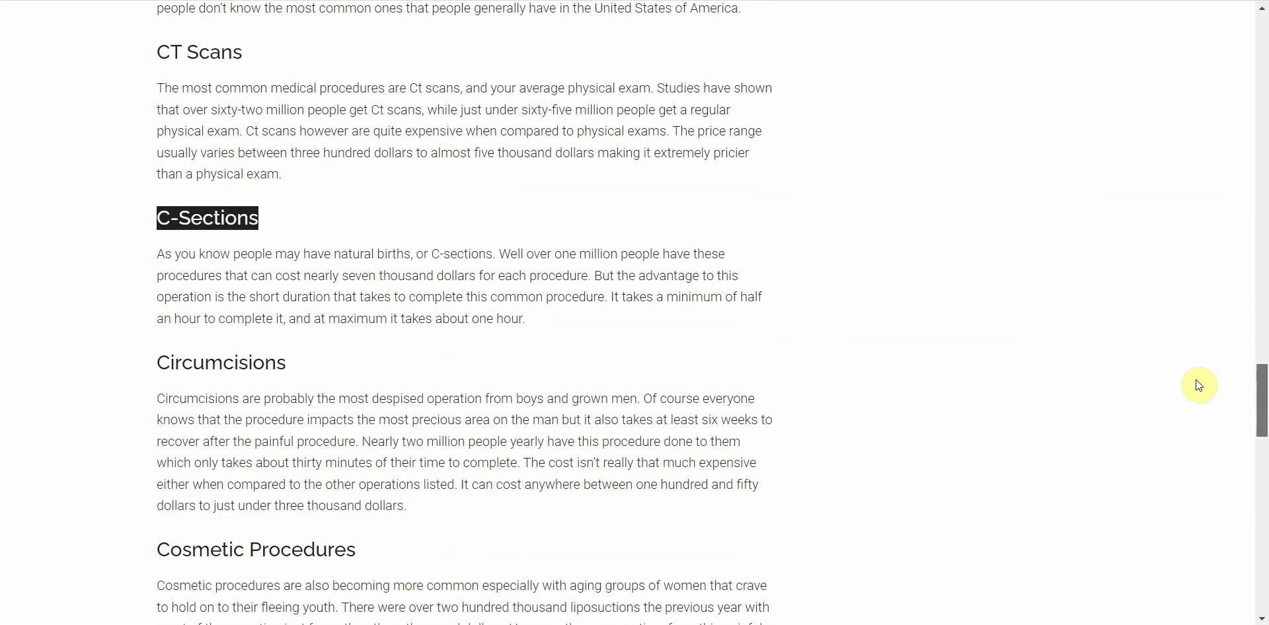
right_click(235, 217)
click(264, 220)
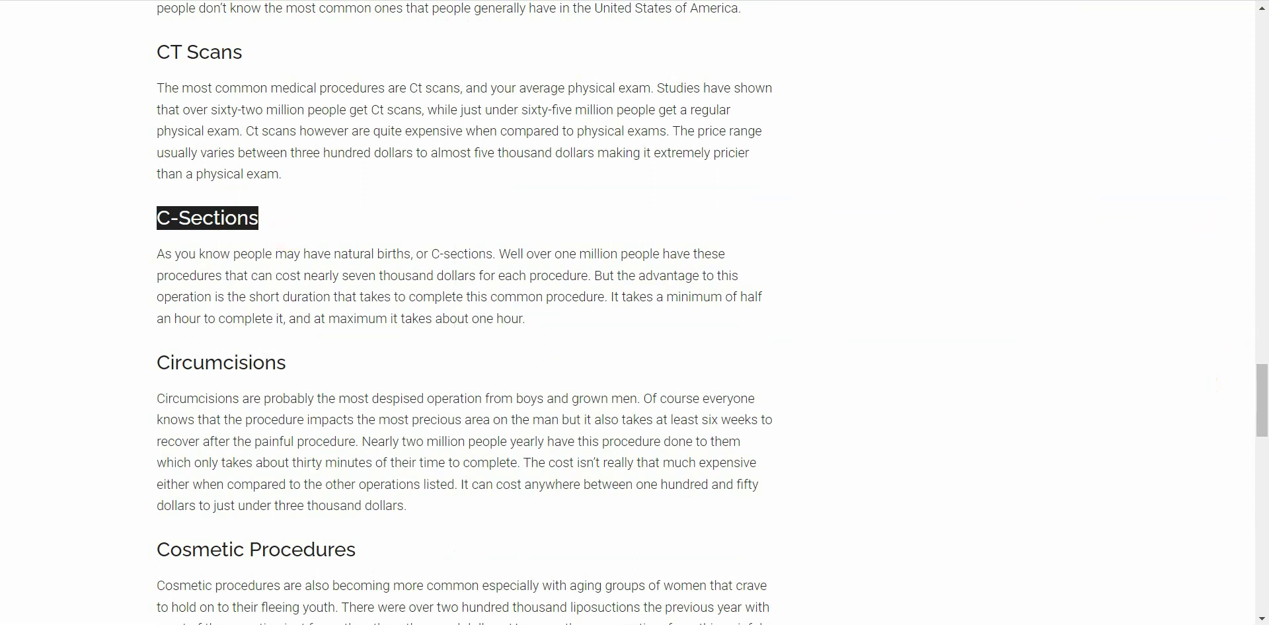
key(alt+Tab)
double_click(232, 190)
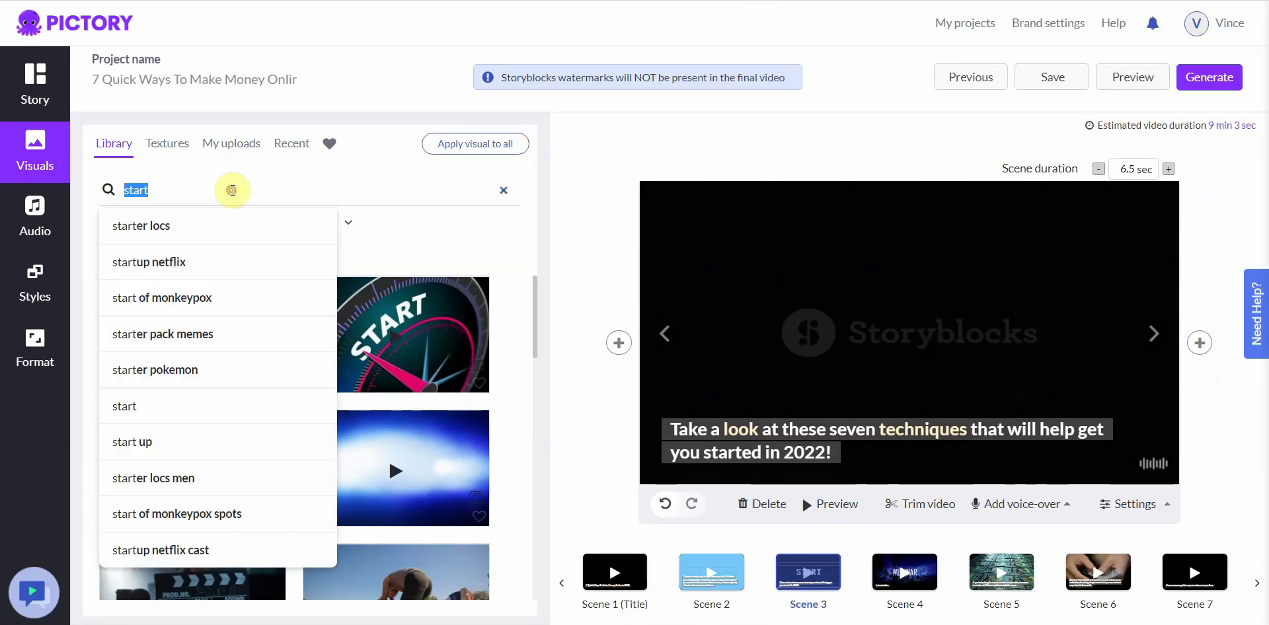
key(ctrl+v)
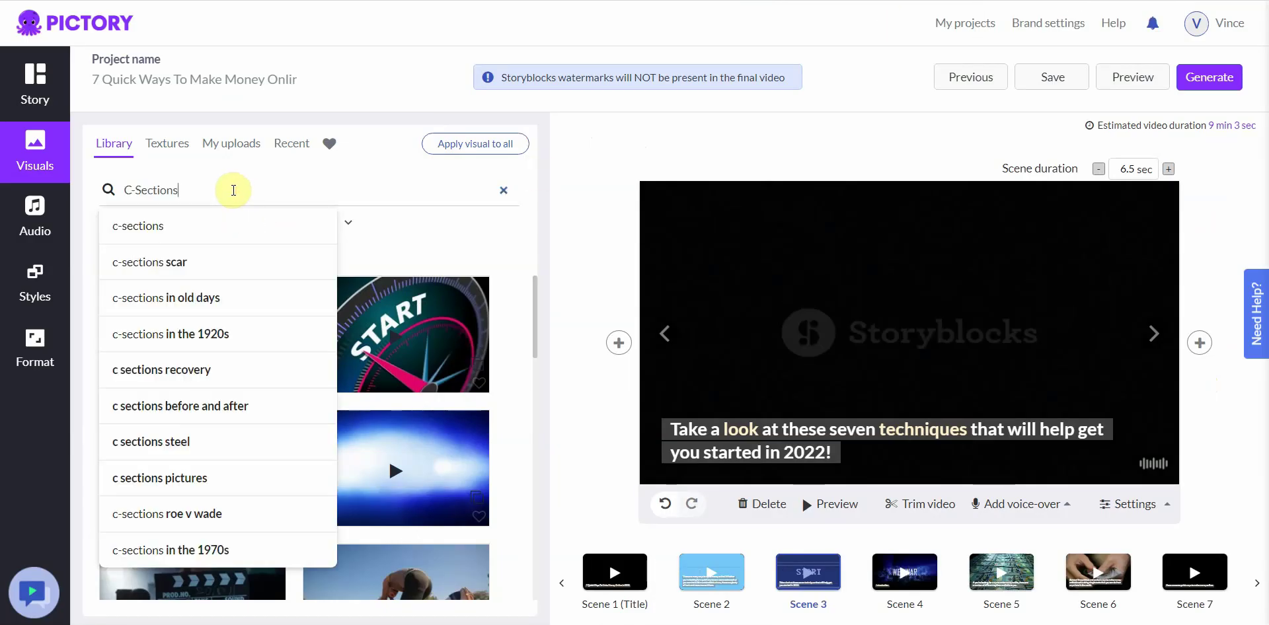
key(Return)
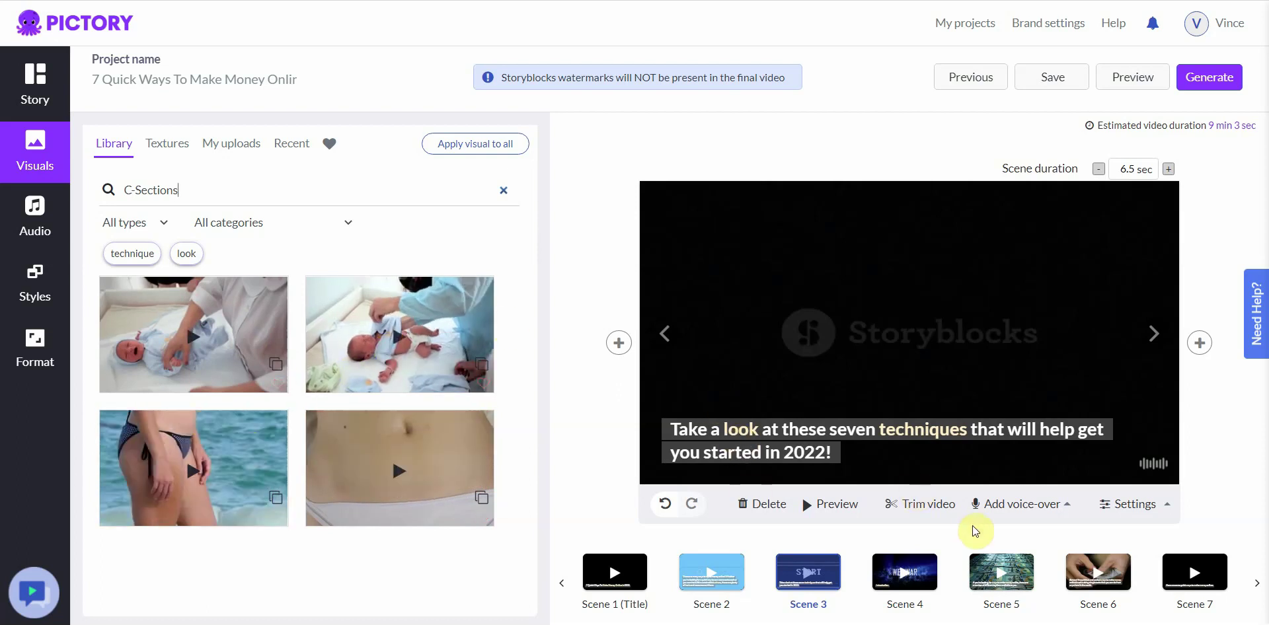
- Clear the "C-Sections" search term from the visuals library to return to the suggested clips
click(377, 198)
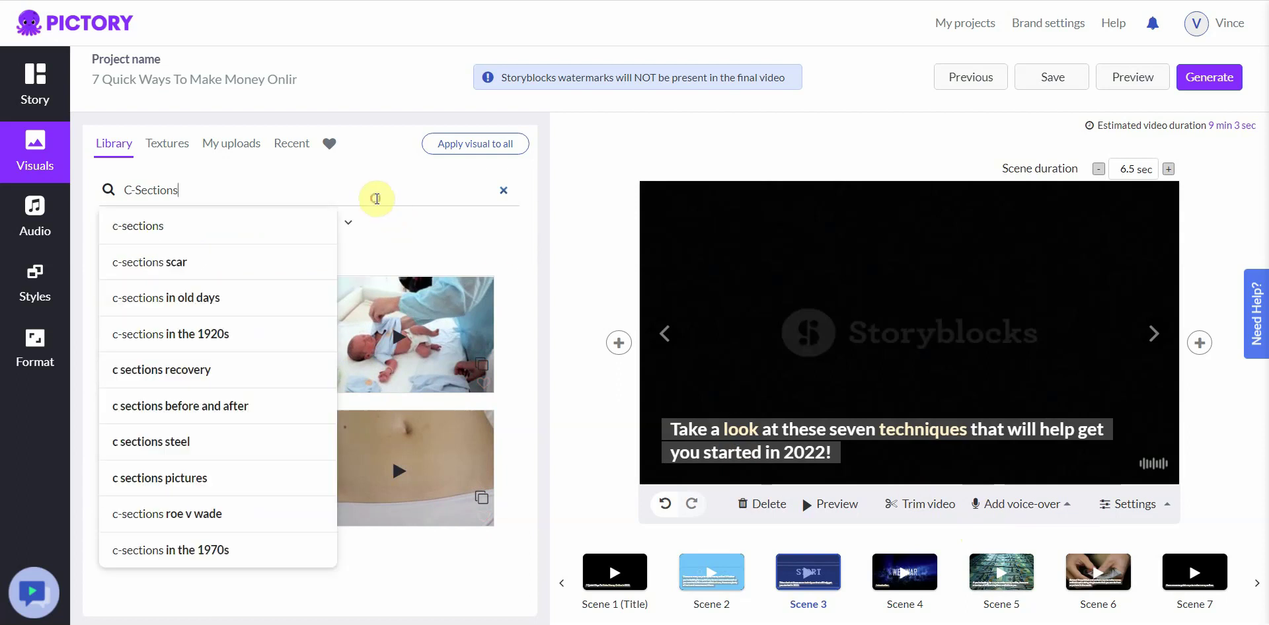
click(503, 187)
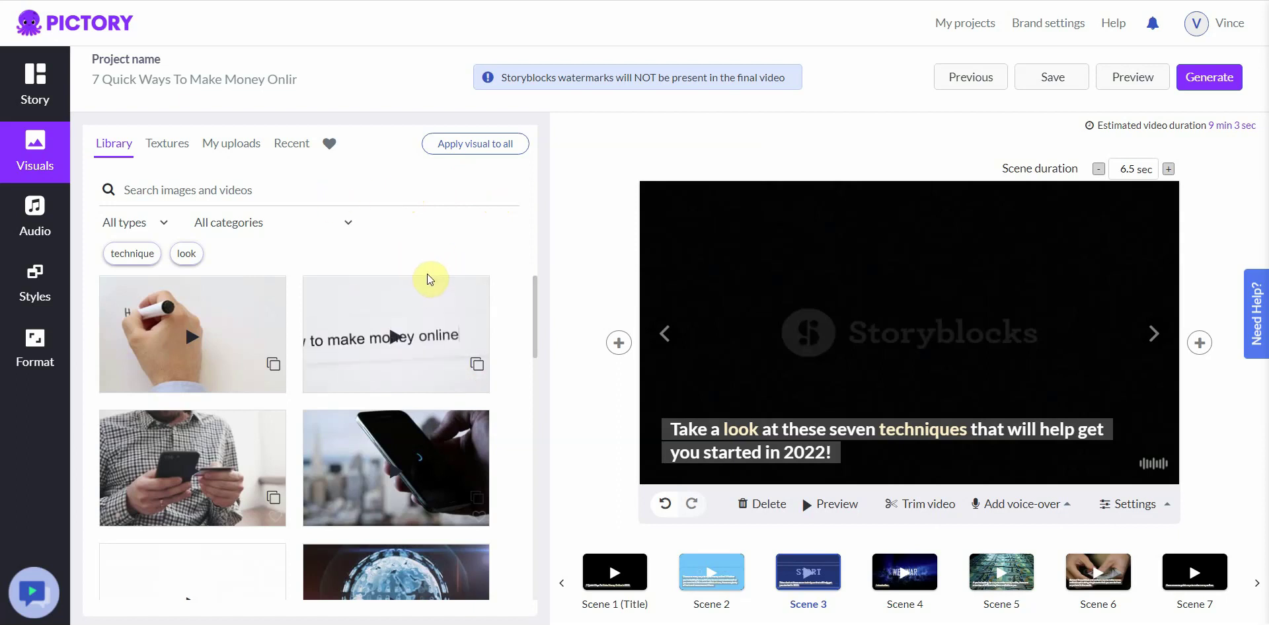
mouse_move(426, 283)
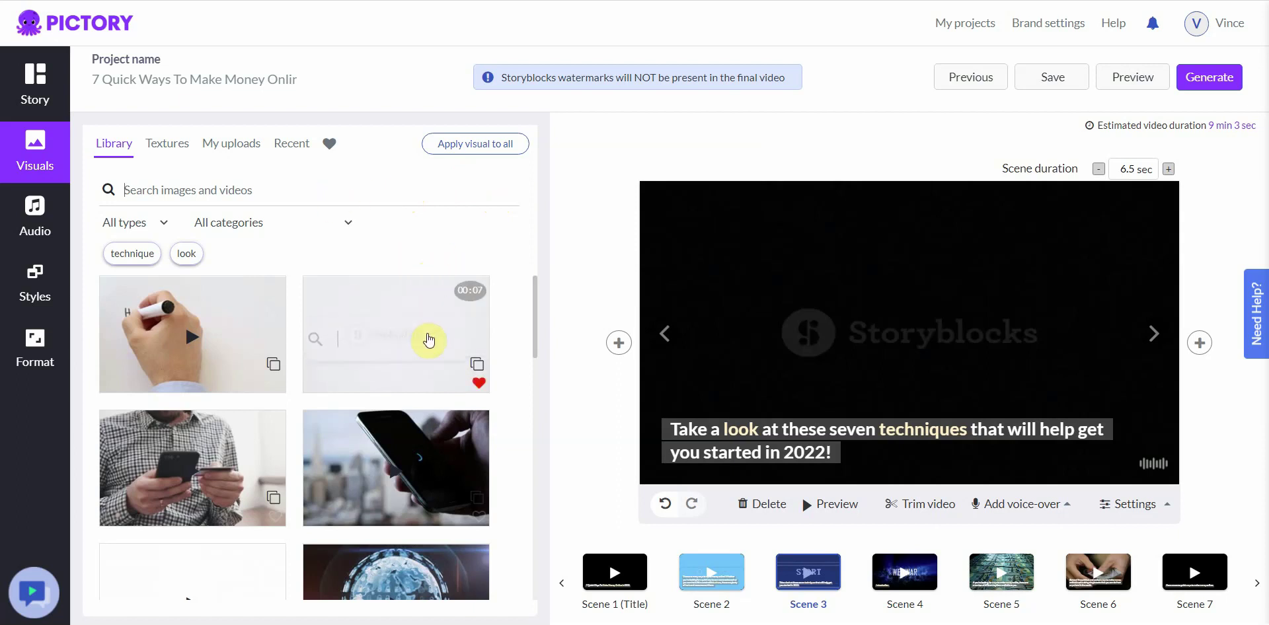
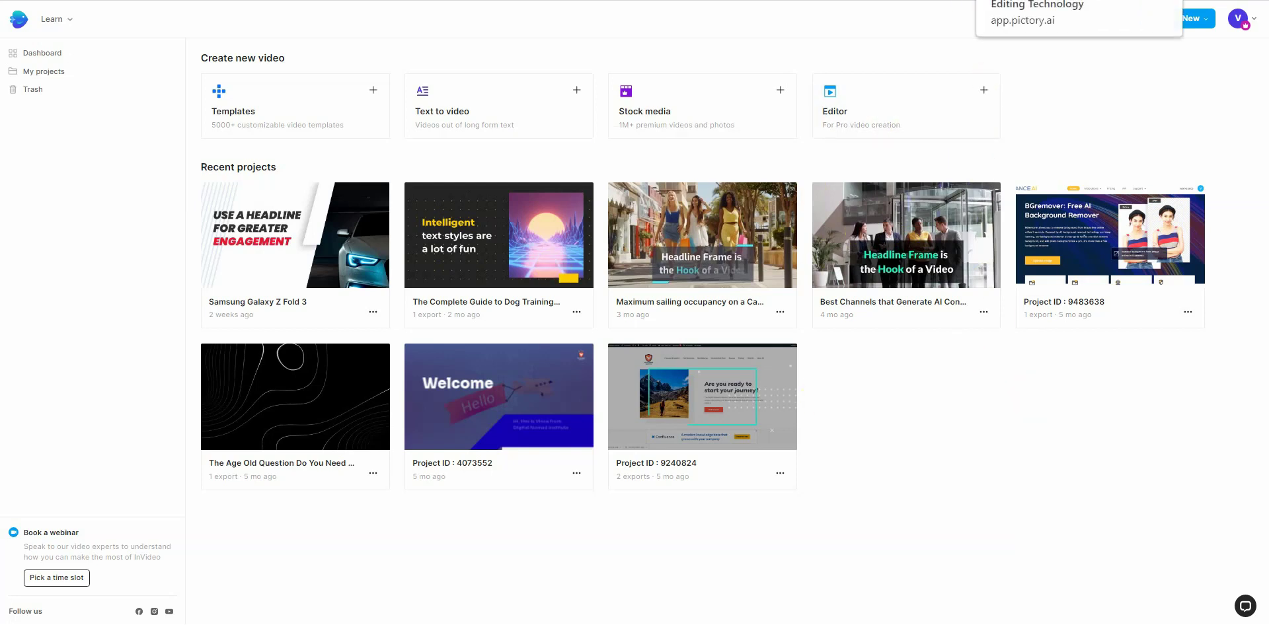
- Switch back to the Pictory project and browse the storyboard through to its last scene, Scene 72
click(1051, 0)
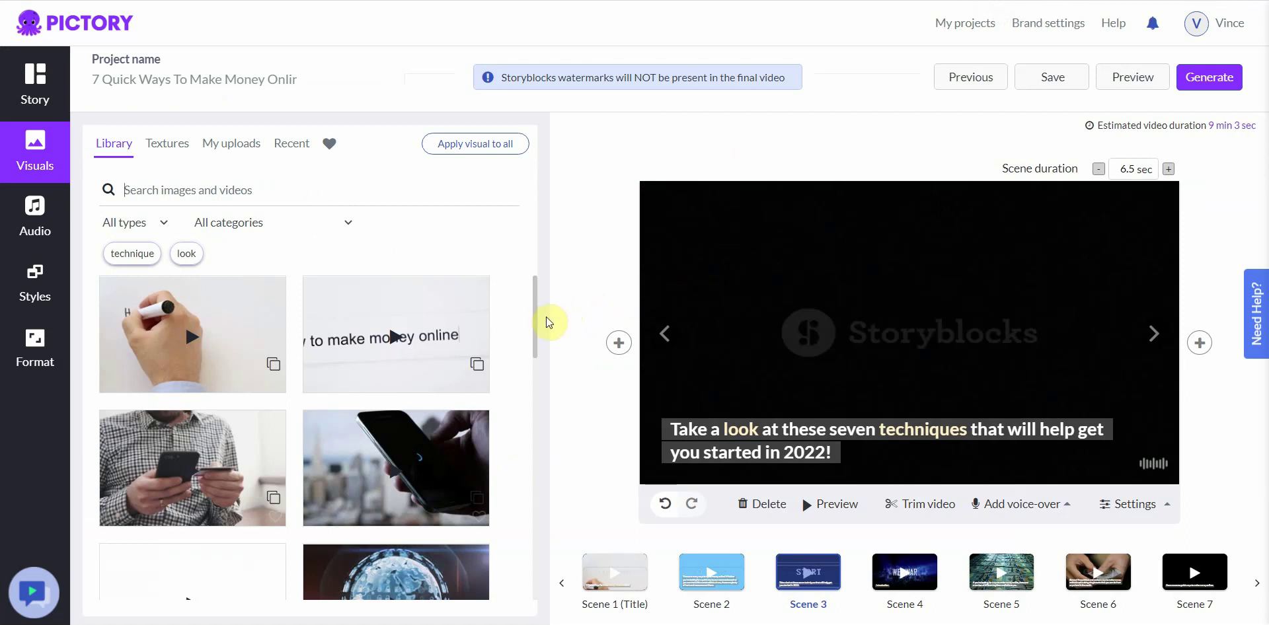
mouse_move(396, 377)
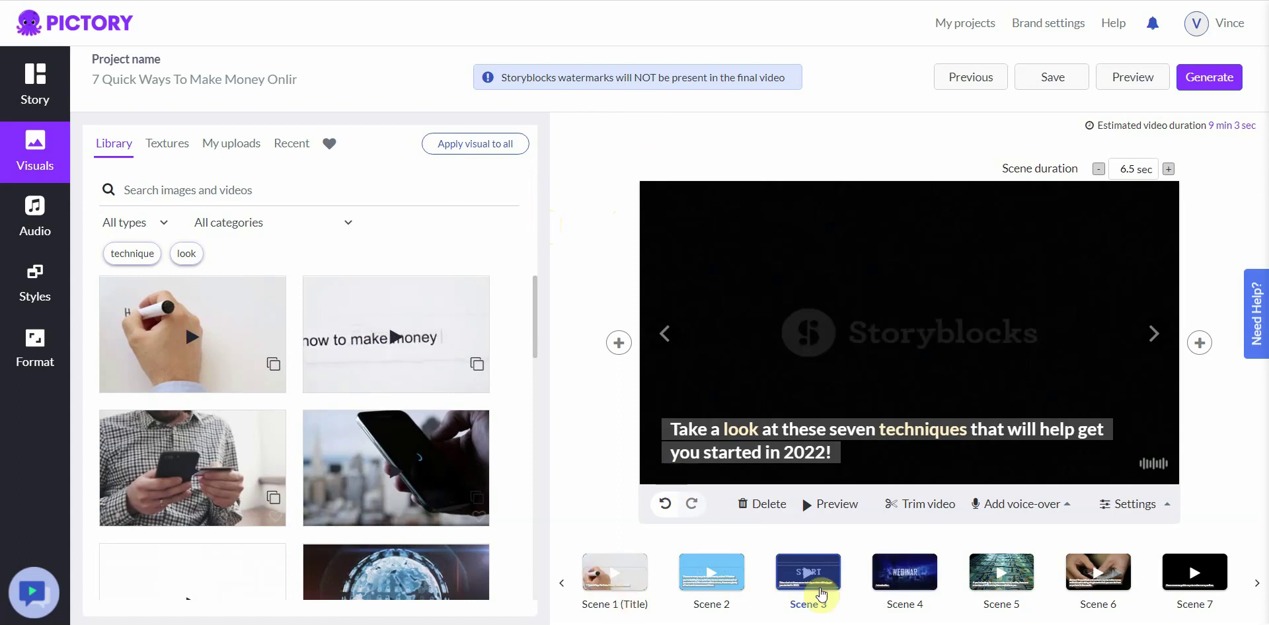
mouse_move(907, 440)
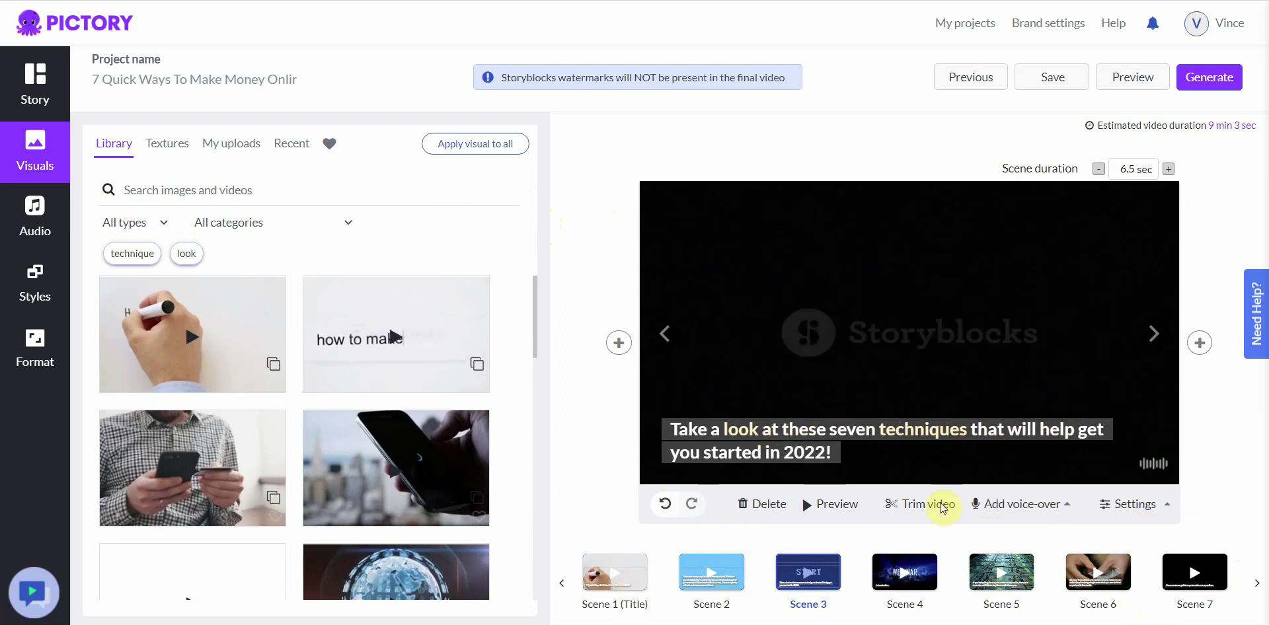
click(1257, 587)
click(1257, 587)
click(1256, 587)
click(1257, 587)
click(1255, 587)
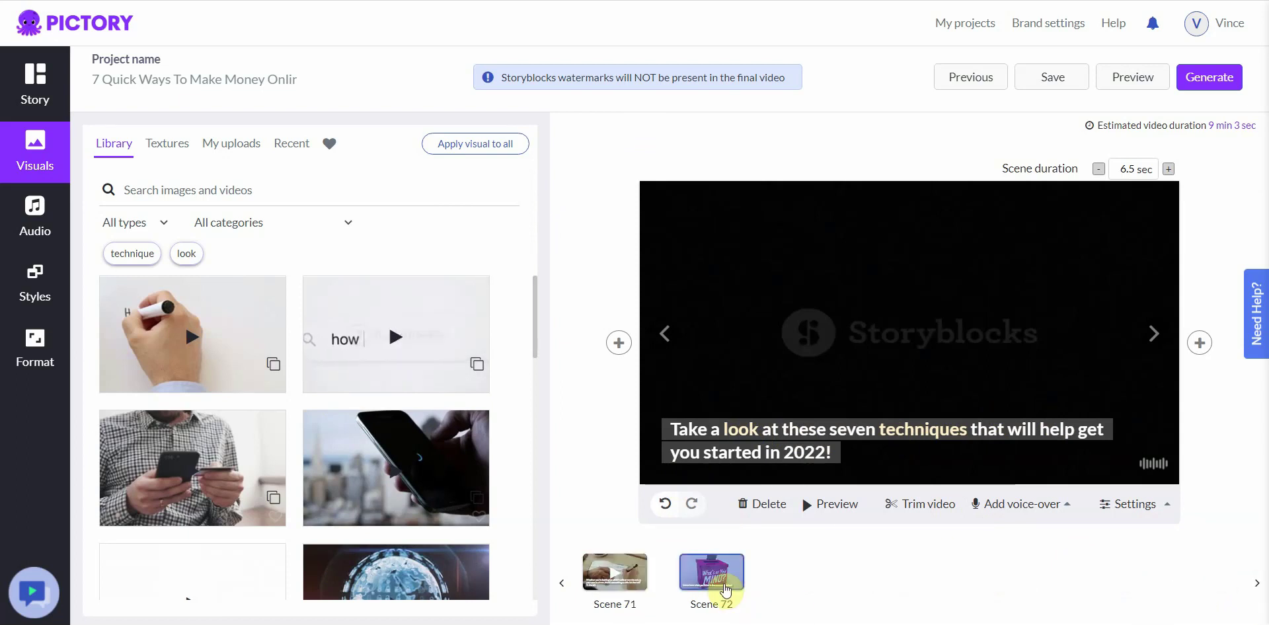